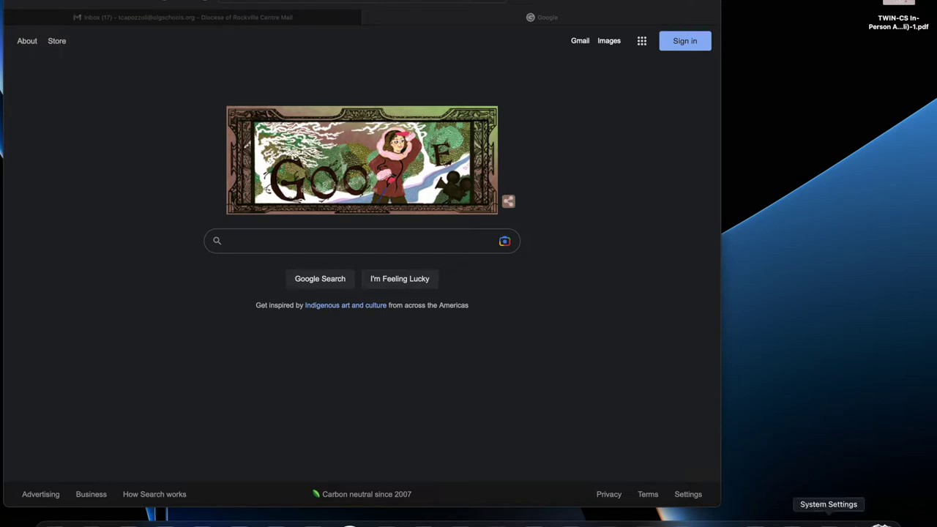
# - Open System Settings from the Dock and go to the Screen Time pane
pyautogui.click(828, 520)
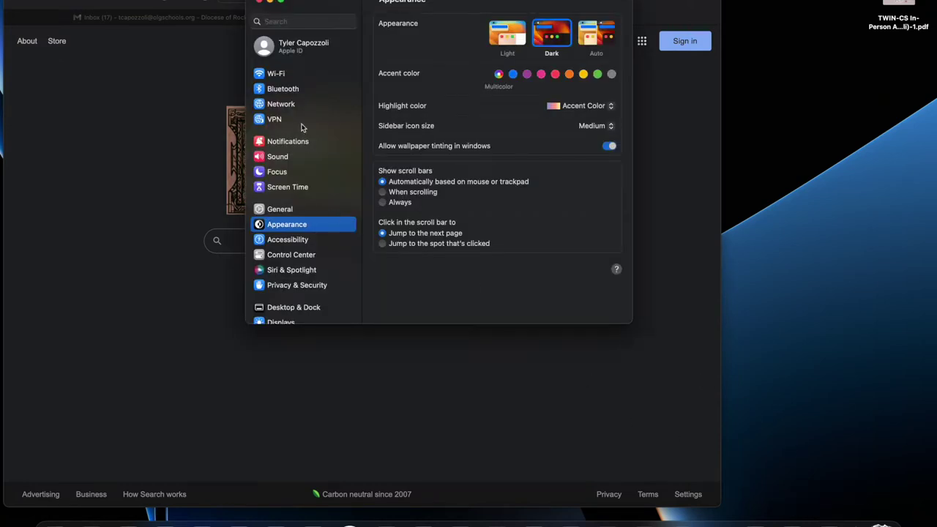
pyautogui.click(298, 189)
pyautogui.scroll(-1, 336, 181)
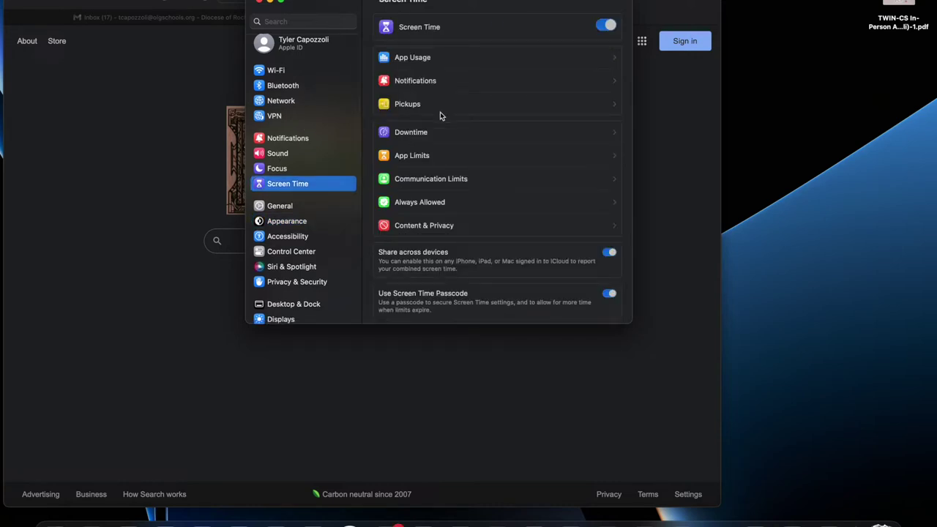
# - Quit the Messages app from its Dock menu
pyautogui.rightClick(387, 521)
pyautogui.click(386, 513)
pyautogui.rightClick(387, 517)
pyautogui.click(389, 499)
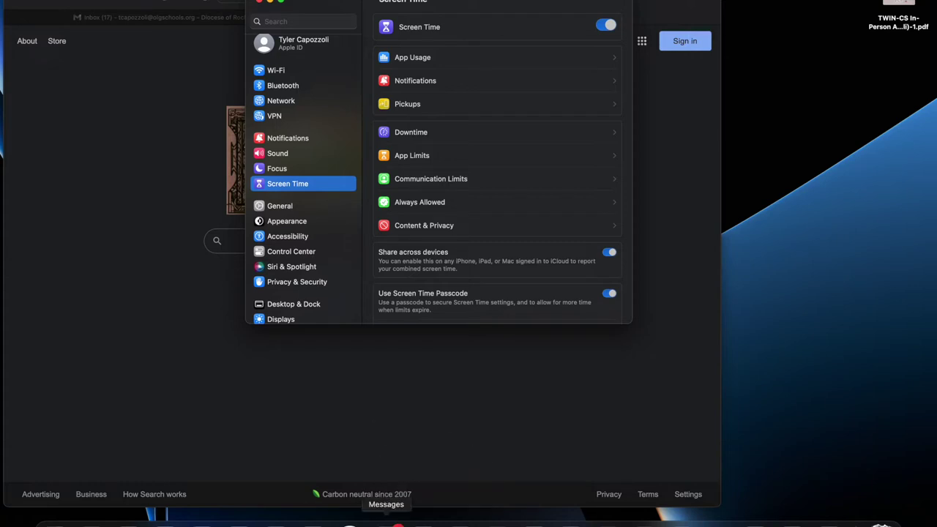
pyautogui.rightClick(388, 516)
pyautogui.click(386, 499)
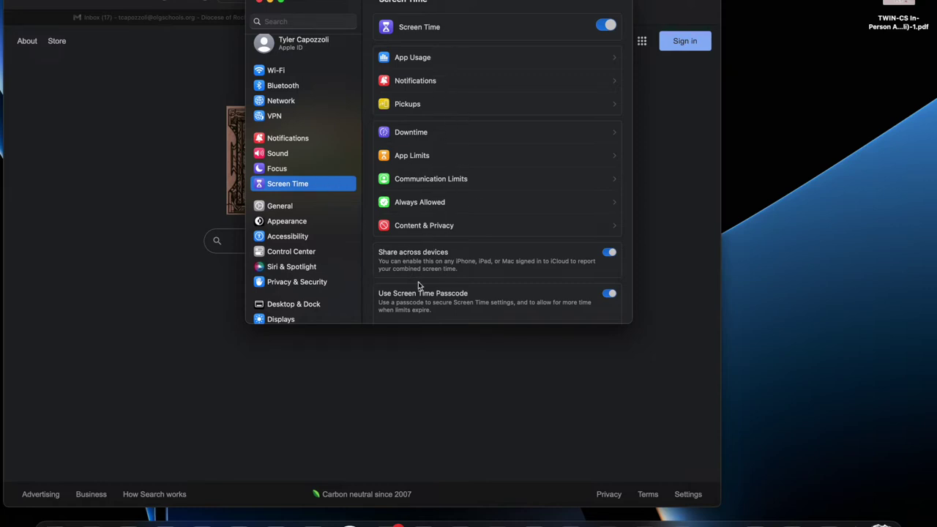
# - Scroll down the Screen Time pane and open Content & Privacy
pyautogui.scroll(-5, 481, 185)
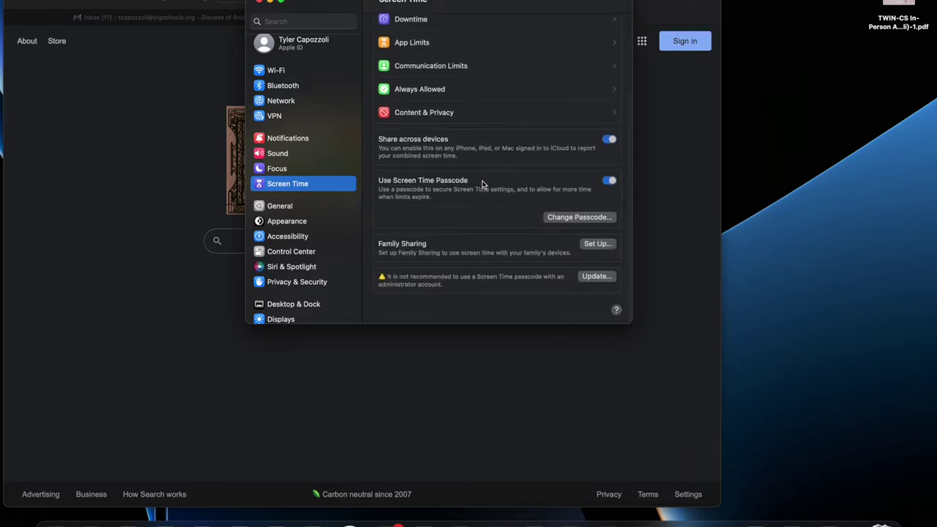
pyautogui.scroll(-1, 463, 136)
pyautogui.click(461, 111)
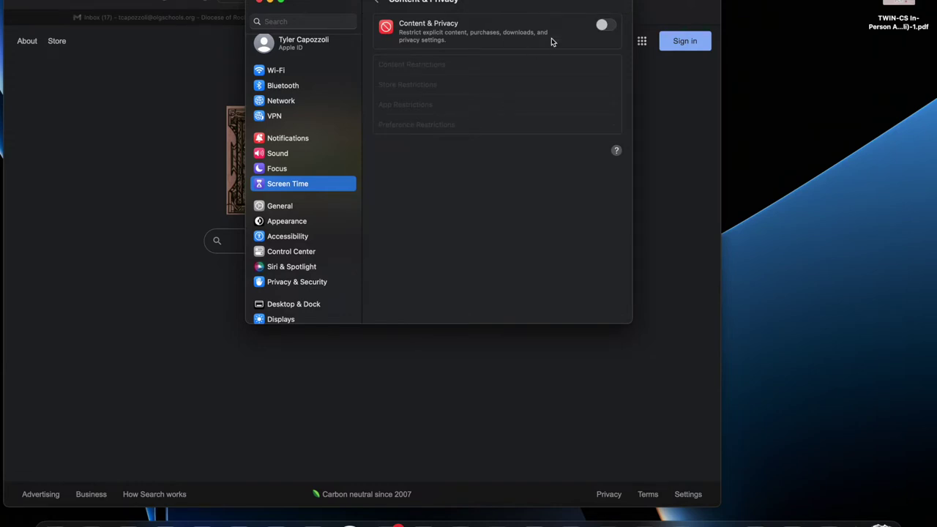
# - Turn on Content & Privacy, confirm with the Screen Time passcode, and open Content Restrictions
pyautogui.click(601, 26)
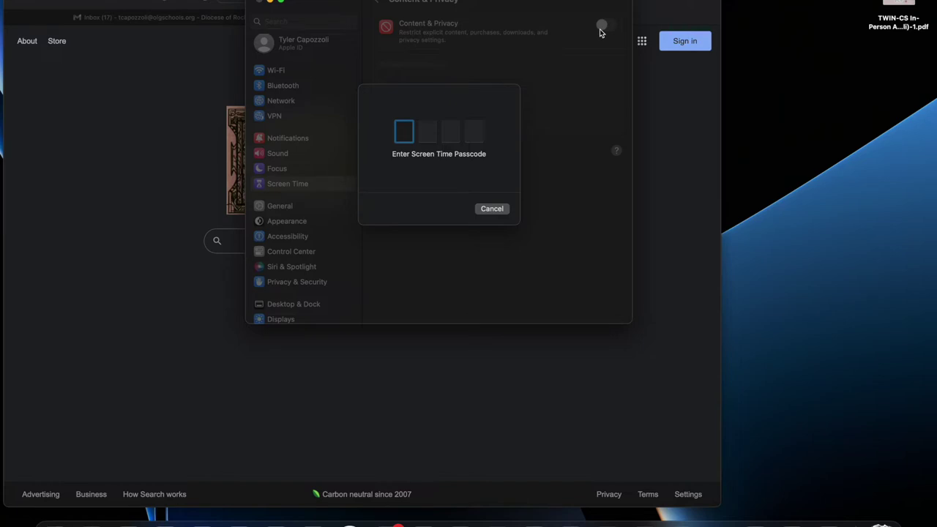
pyautogui.write('****')
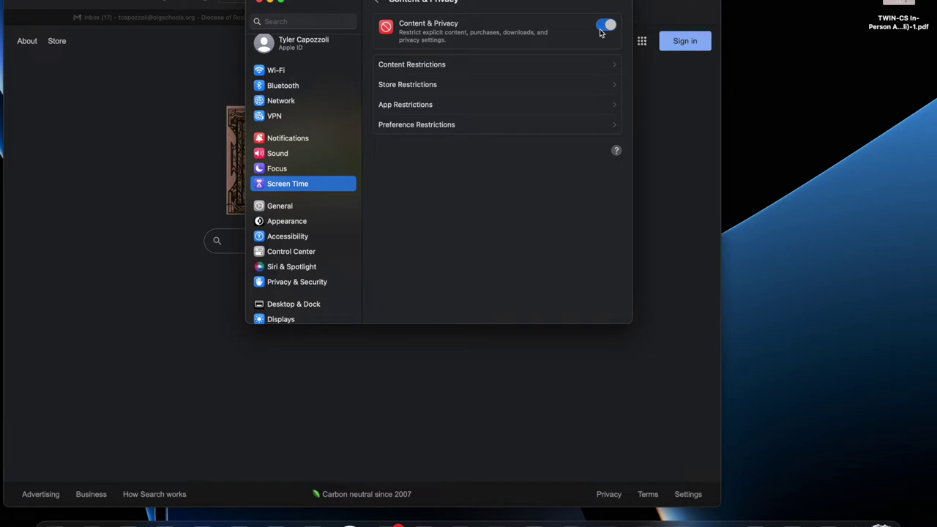
pyautogui.click(580, 63)
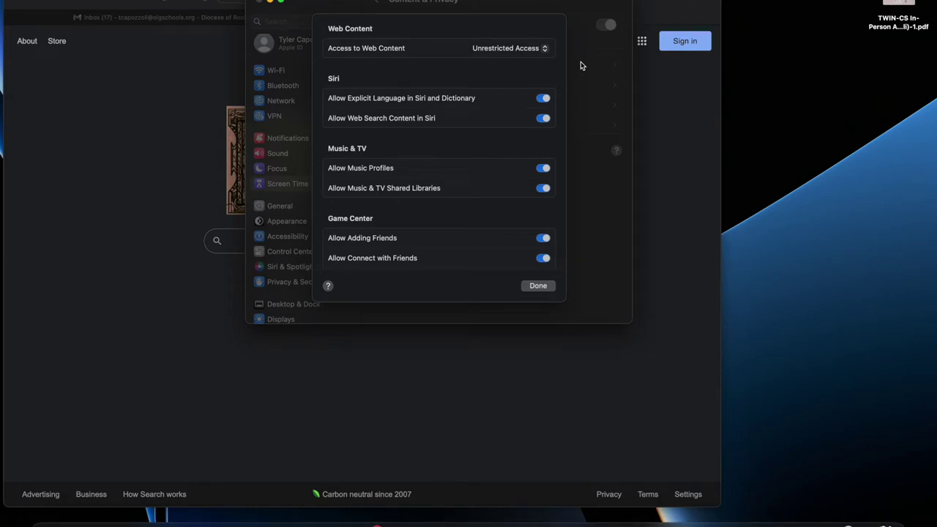
# - Set Access to Web Content to Allowed Websites Only and view its preset site list
pyautogui.click(511, 49)
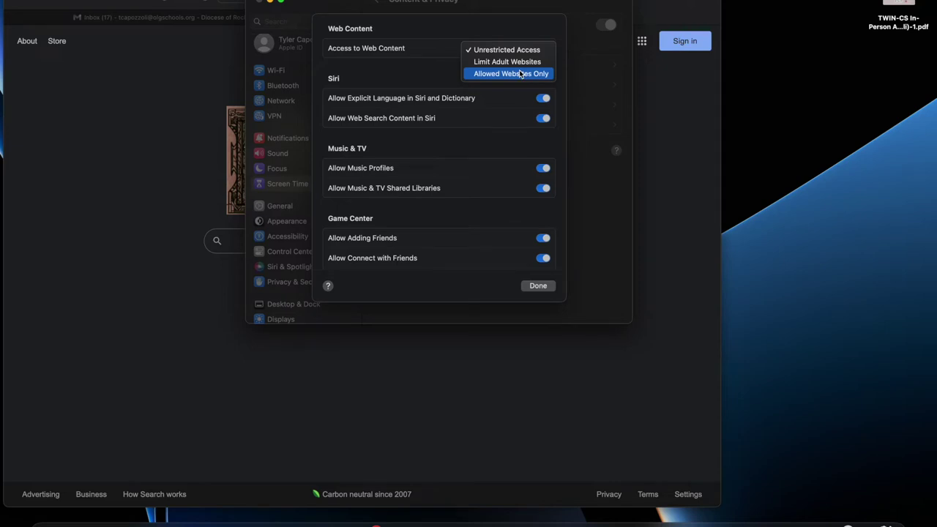
pyautogui.click(521, 74)
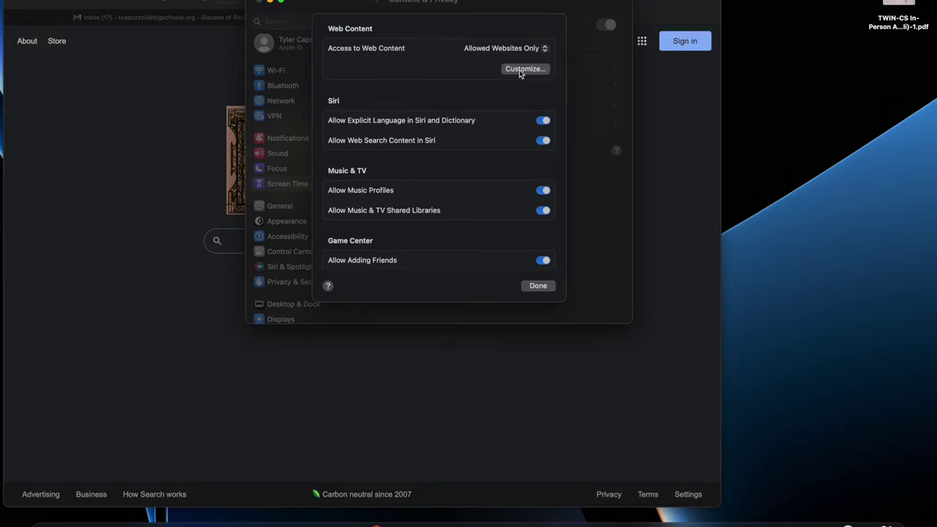
pyautogui.click(519, 70)
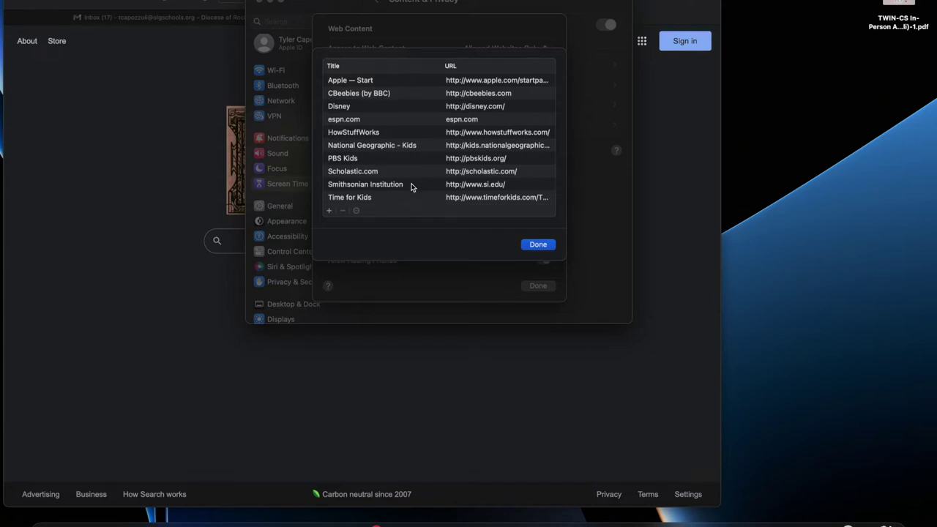
# - Add an allowed website named ESPN with address espn.com and close the list
pyautogui.click(330, 212)
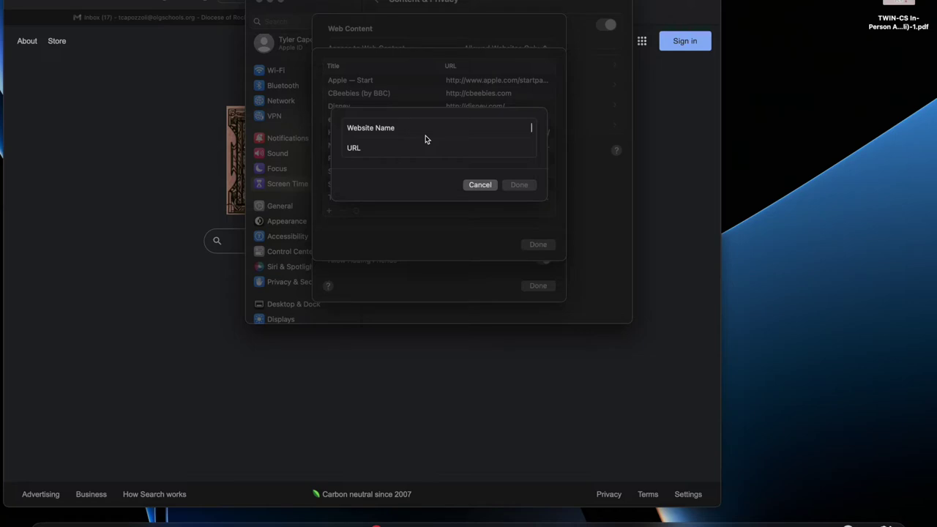
pyautogui.write('Espn')
pyautogui.press('BackSpace')
pyautogui.write('SPN')
pyautogui.press('Tab')
pyautogui.write('espn.com')
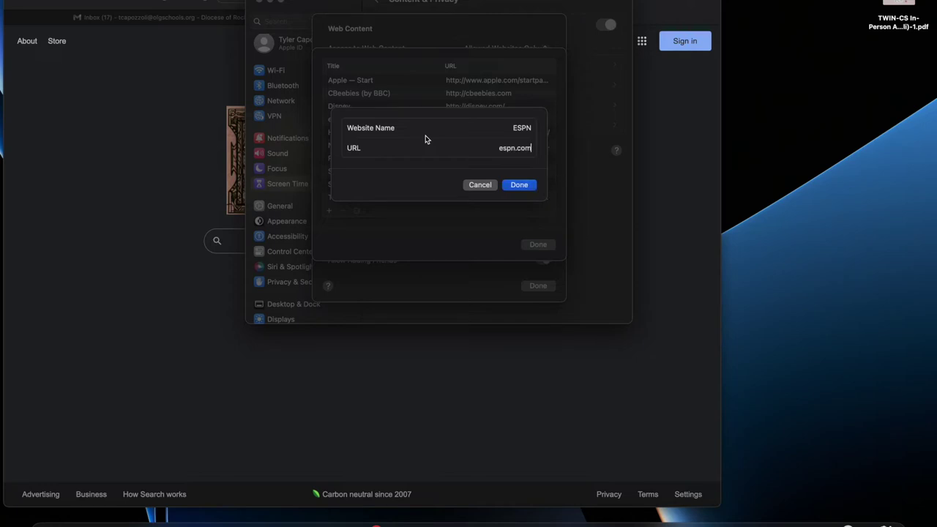
pyautogui.click(523, 186)
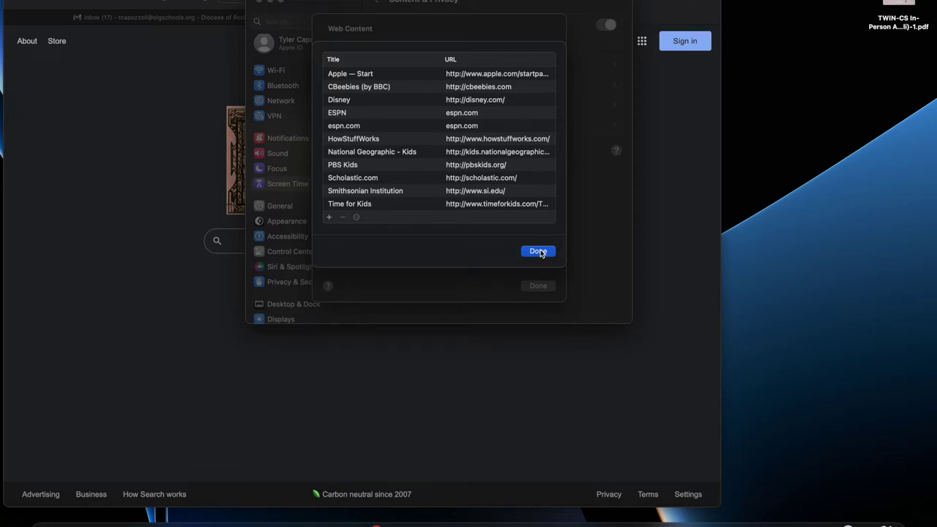
pyautogui.click(539, 252)
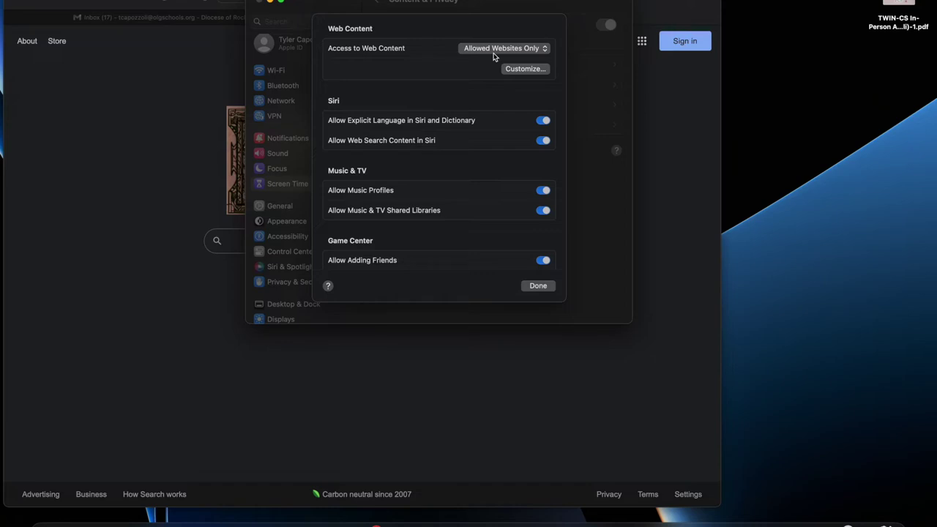
# - Review the allowed sites again, then change web content access to Limit Adult Websites
pyautogui.click(493, 49)
pyautogui.click(495, 51)
pyautogui.click(525, 69)
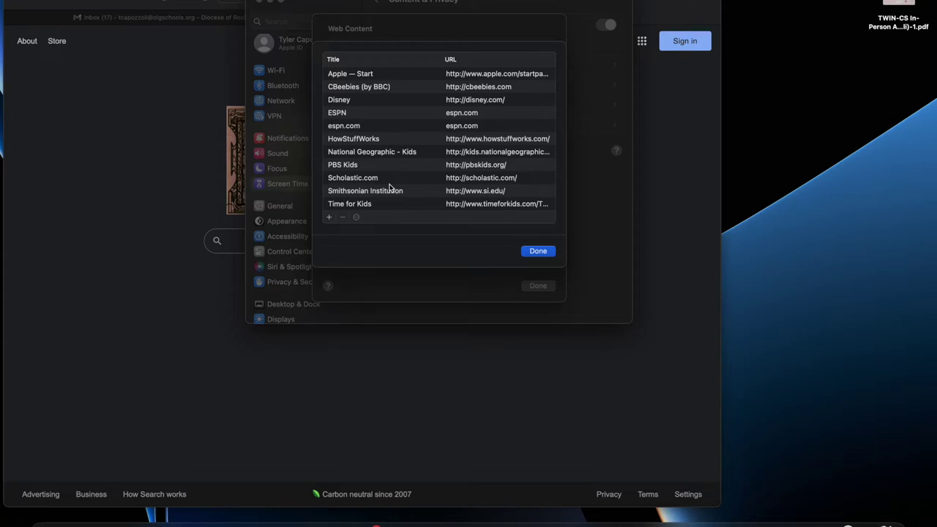
pyautogui.click(551, 253)
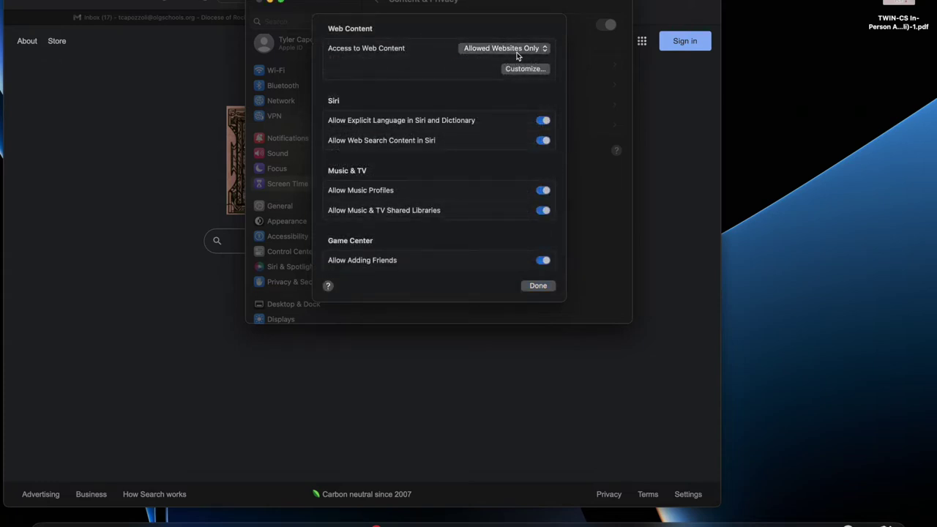
pyautogui.click(516, 48)
pyautogui.click(508, 37)
pyautogui.click(510, 48)
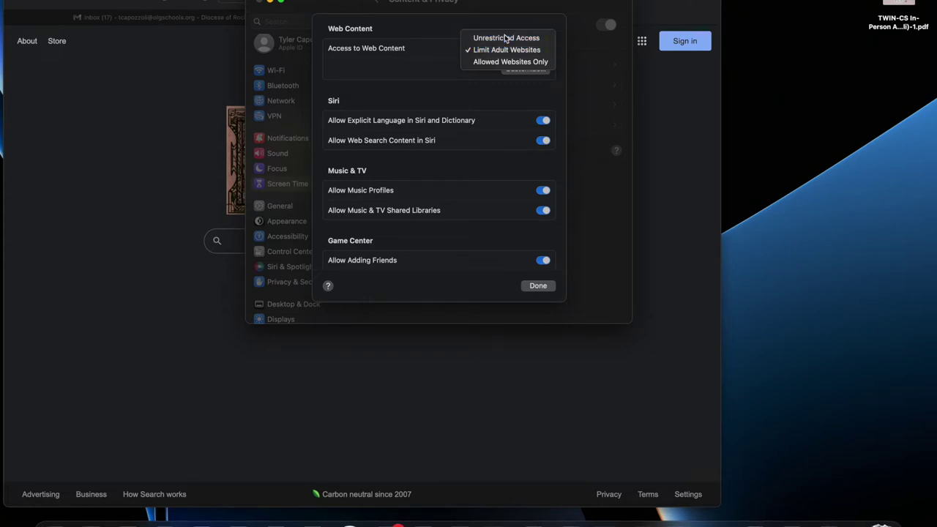
# - Set web content back to Unrestricted Access and toggle Game Center private messaging off
pyautogui.click(505, 36)
pyautogui.scroll(-3, 501, 127)
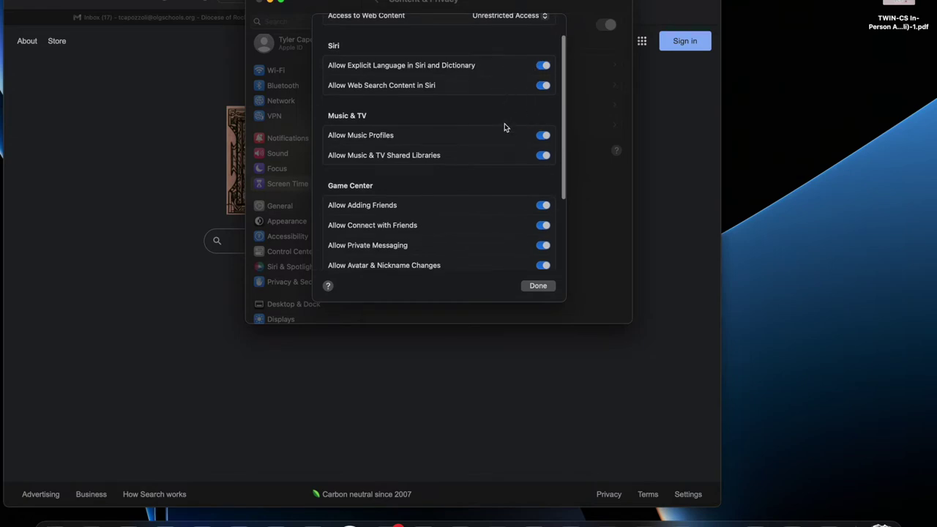
pyautogui.scroll(-3, 504, 122)
pyautogui.scroll(-3, 505, 166)
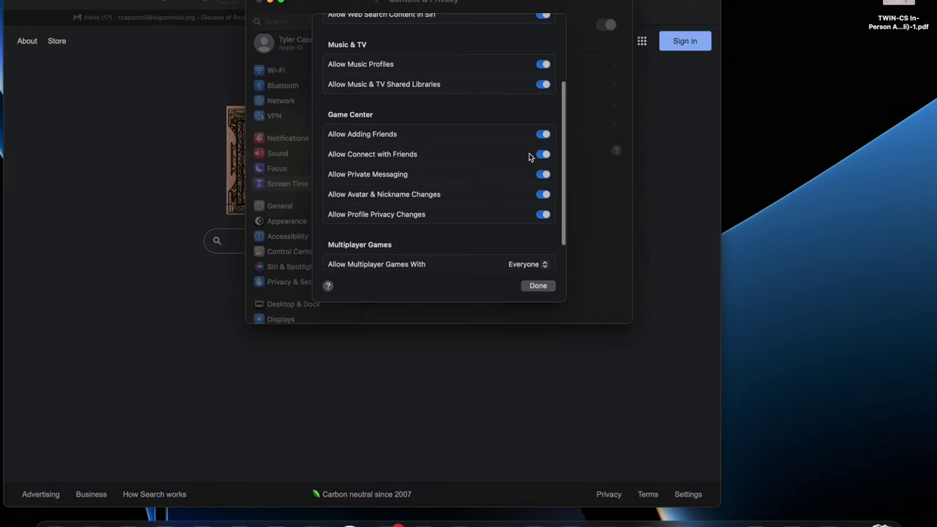
pyautogui.scroll(-1, 454, 154)
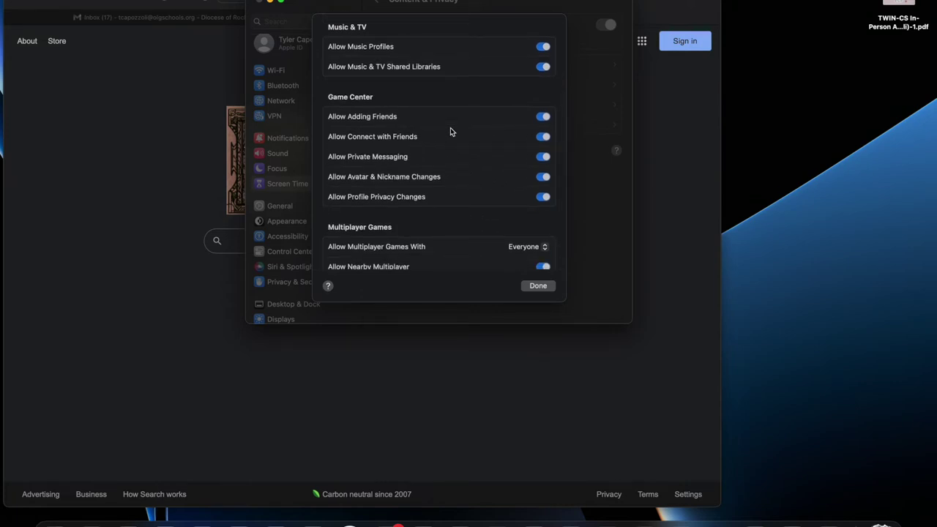
pyautogui.scroll(-1, 451, 132)
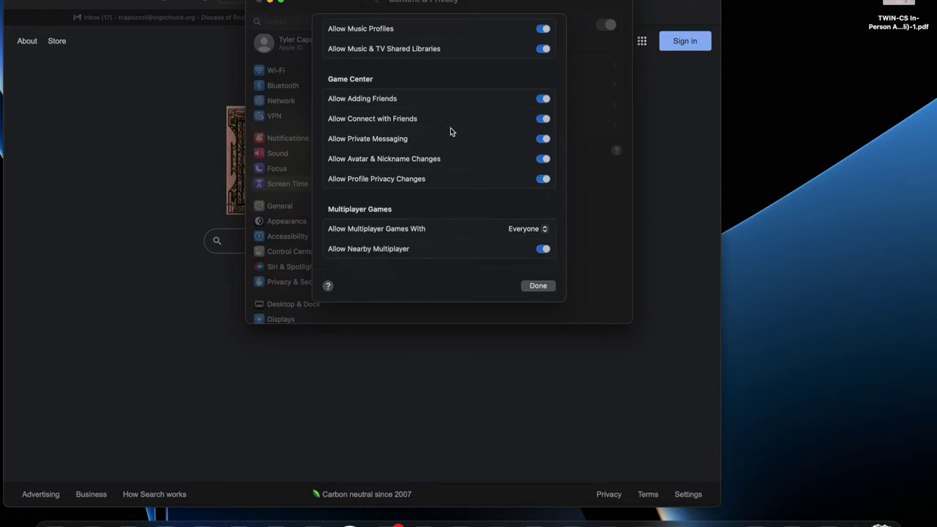
pyautogui.click(543, 139)
# - Turn private messaging back on, toggle adding friends, and try Multiplayer Games options, ending on Everyone
pyautogui.click(542, 139)
pyautogui.click(509, 230)
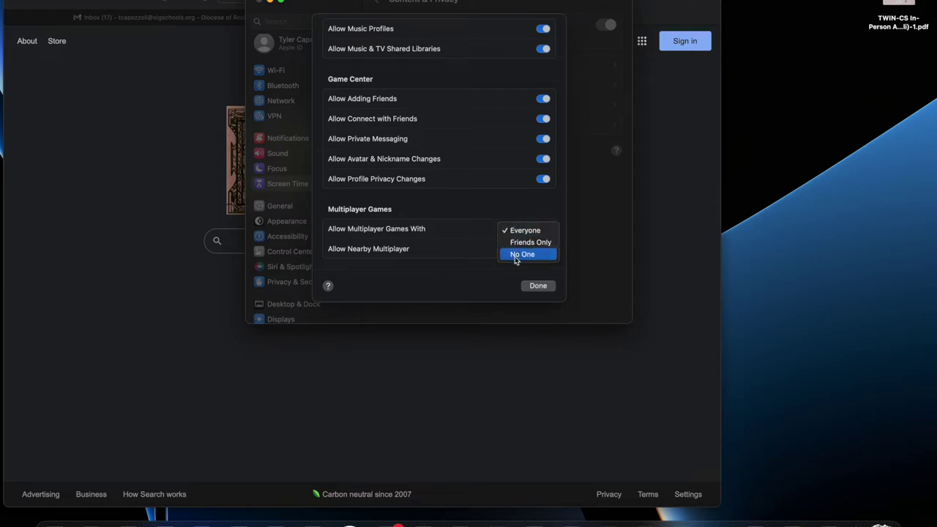
pyautogui.click(518, 243)
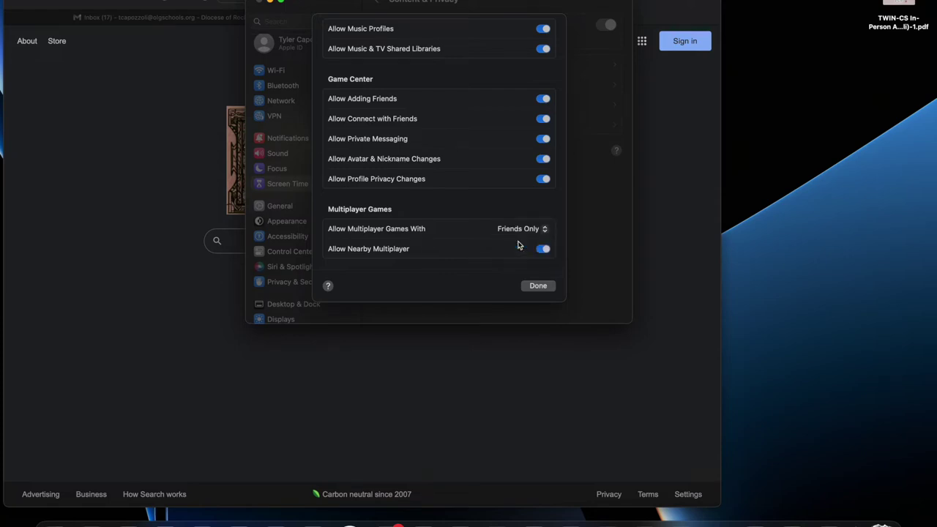
pyautogui.click(540, 100)
pyautogui.click(540, 99)
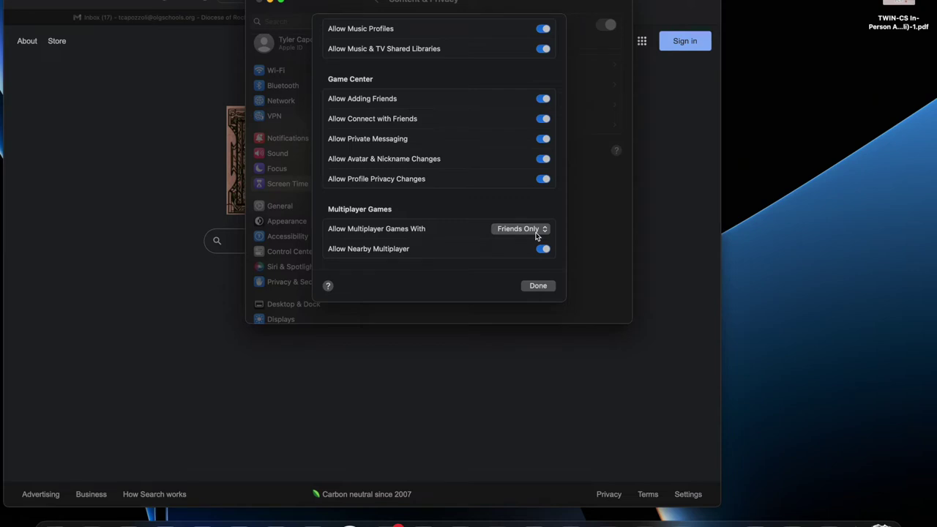
pyautogui.click(536, 234)
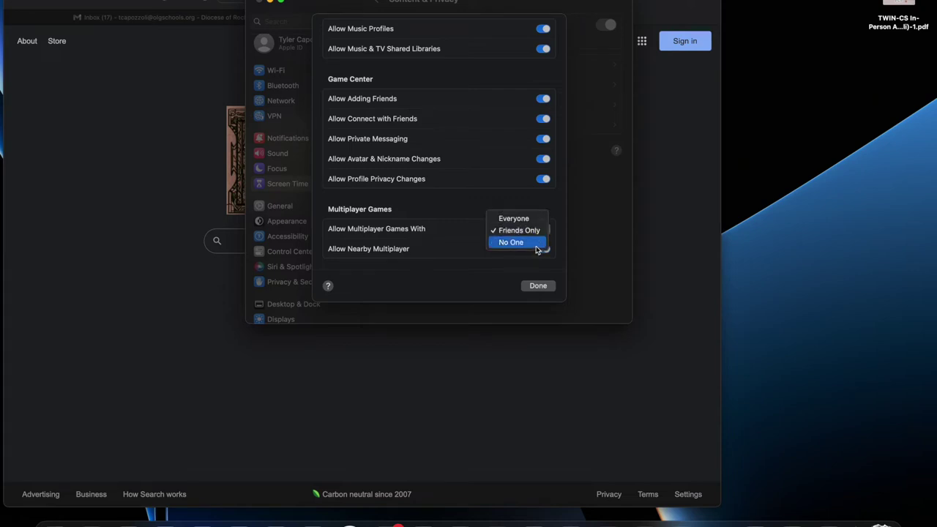
pyautogui.click(538, 247)
pyautogui.click(536, 236)
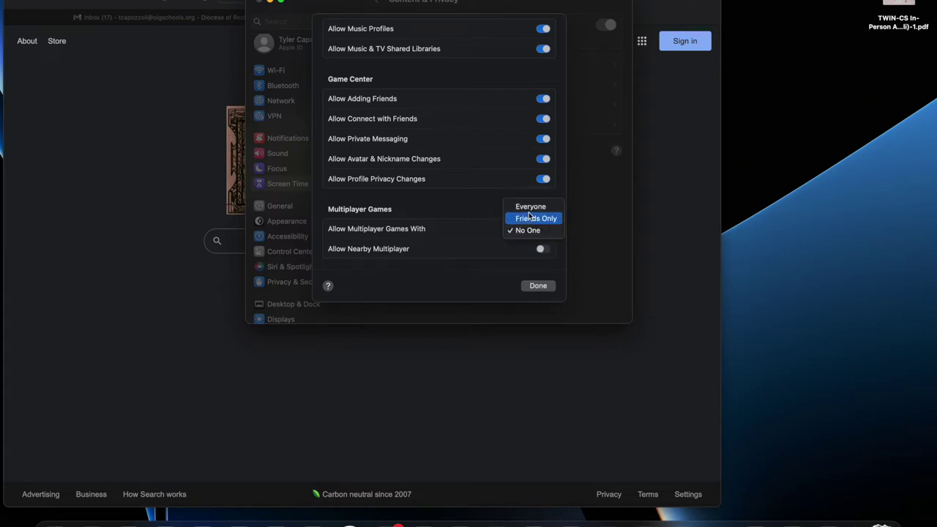
pyautogui.click(530, 207)
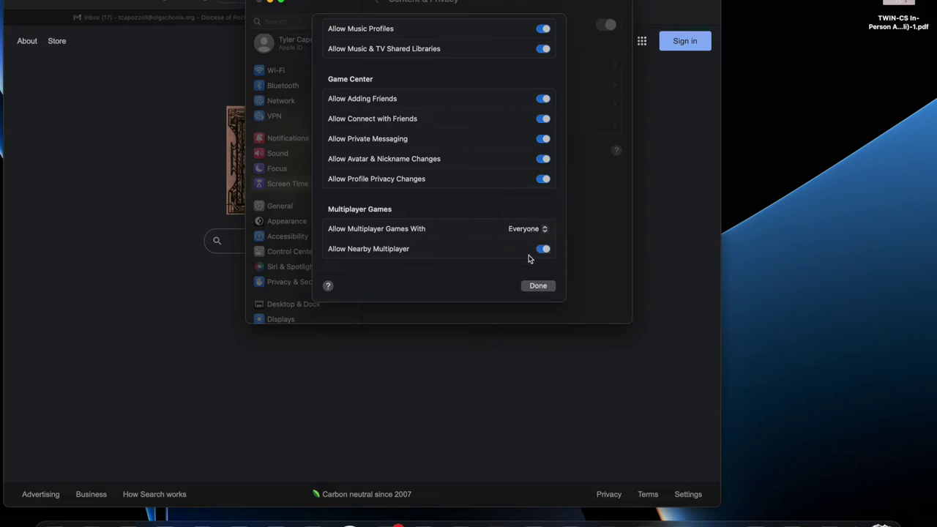
# - Test Nearby Multiplayer and multiplayer options, leaving Everyone and Nearby on, then close Content Restrictions
pyautogui.click(541, 251)
pyautogui.click(541, 251)
pyautogui.click(541, 229)
pyautogui.click(538, 242)
pyautogui.click(543, 249)
pyautogui.click(540, 229)
pyautogui.click(523, 216)
pyautogui.click(542, 250)
pyautogui.scroll(5, 470, 227)
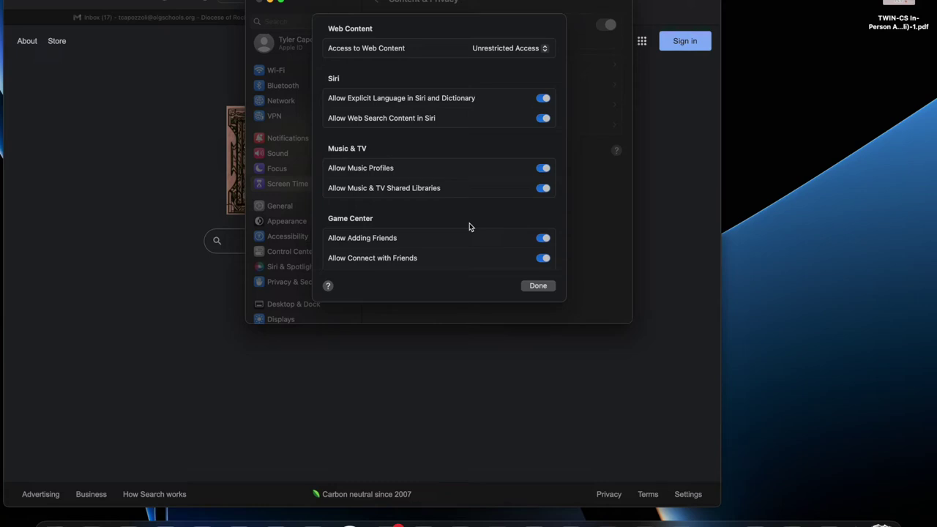
pyautogui.click(534, 285)
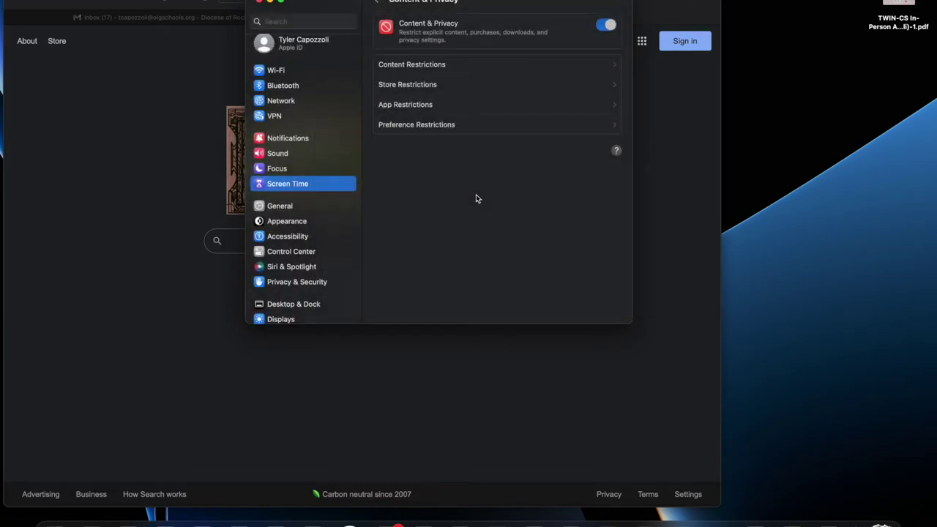
pyautogui.click(461, 80)
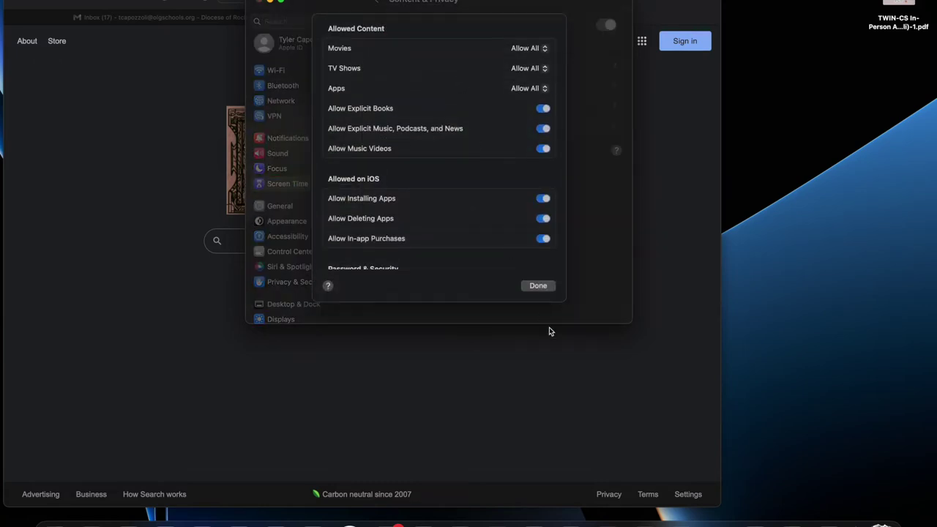
pyautogui.click(543, 286)
pyautogui.click(505, 62)
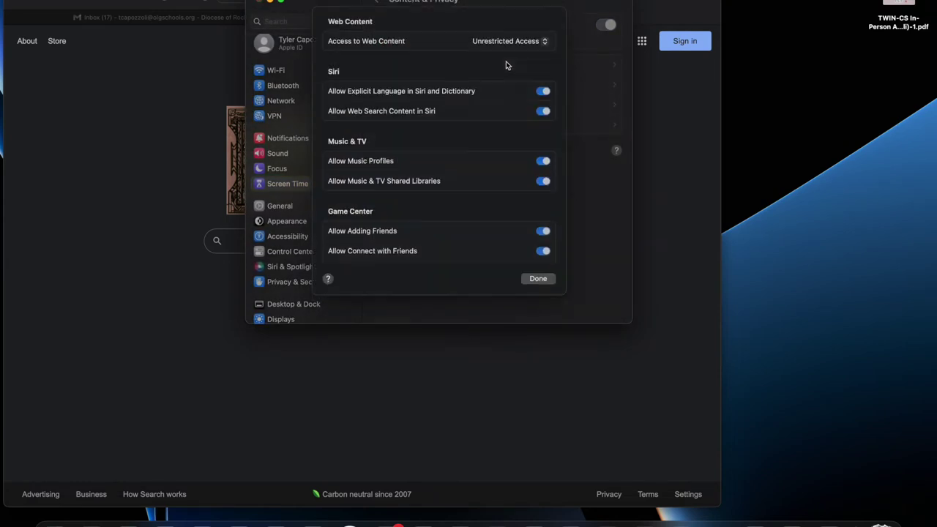
pyautogui.click(539, 284)
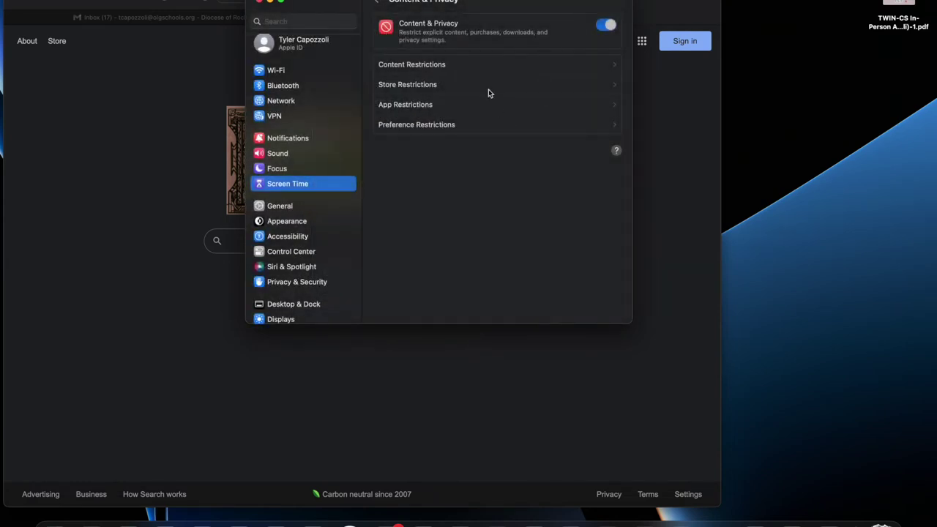
pyautogui.click(488, 86)
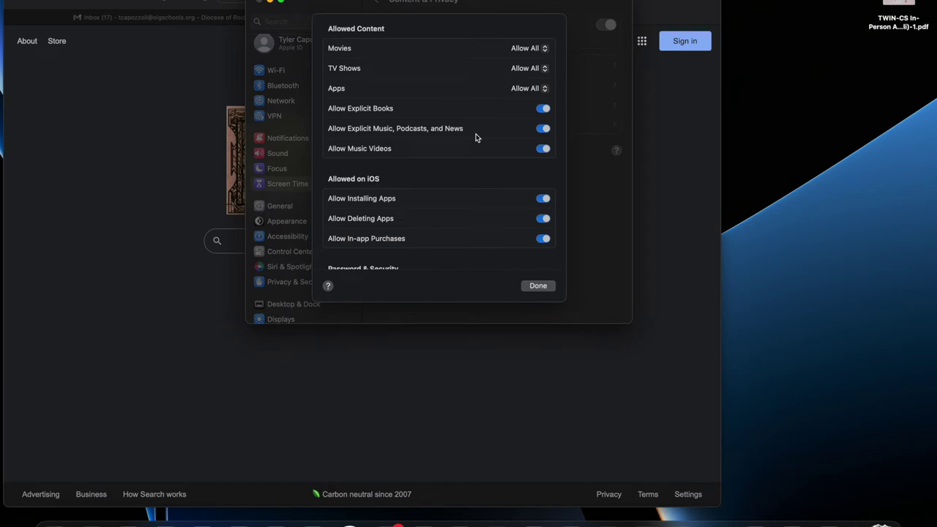
pyautogui.scroll(-3, 475, 137)
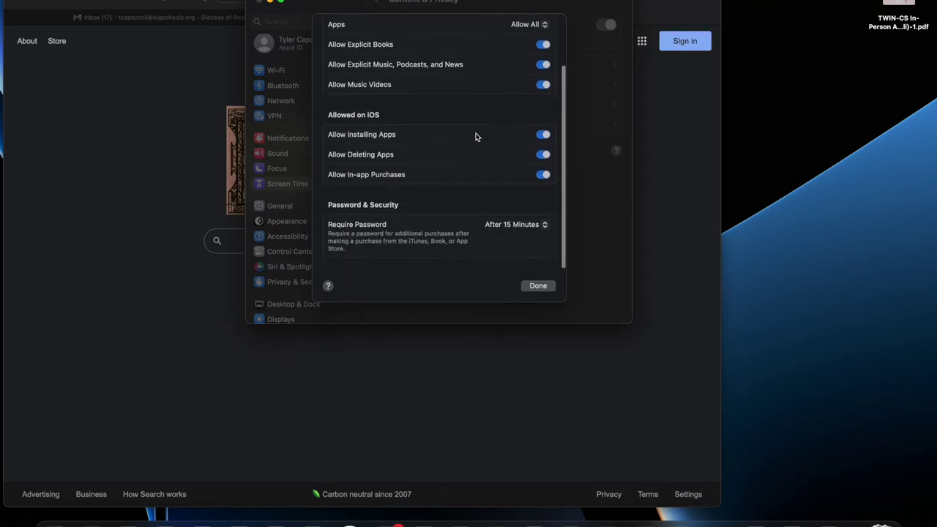
pyautogui.scroll(3, 472, 199)
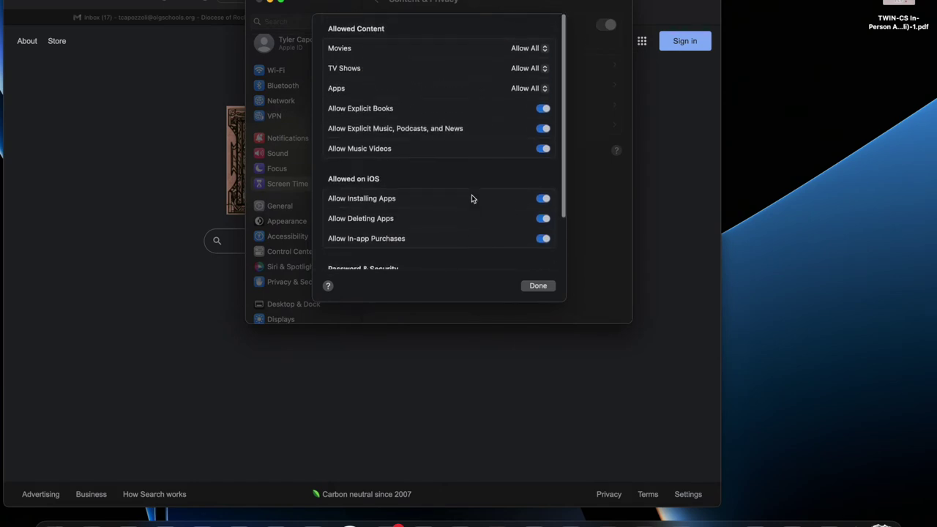
pyautogui.click(525, 286)
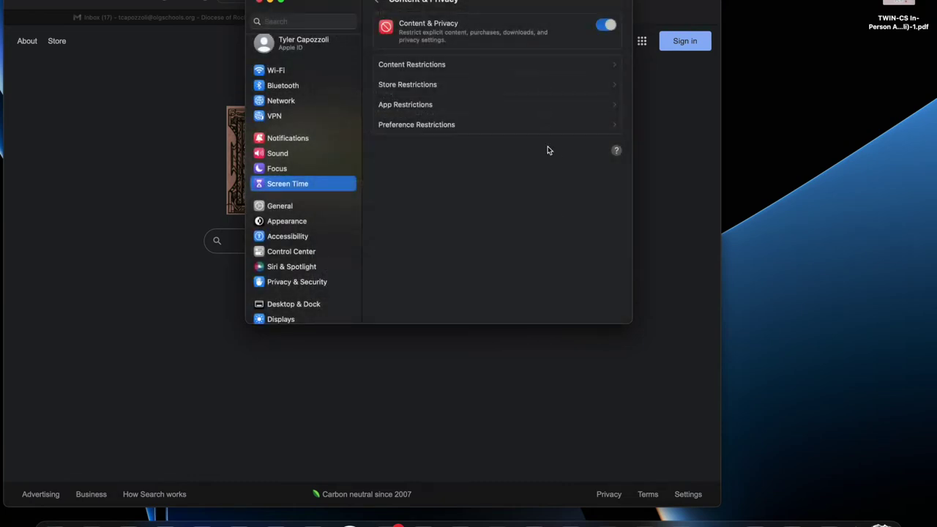
pyautogui.click(493, 109)
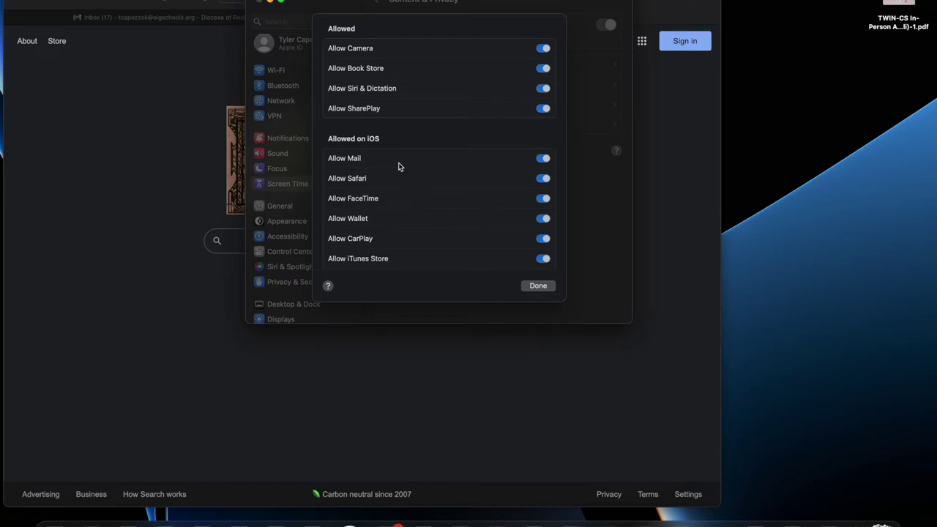
pyautogui.scroll(-5, 399, 163)
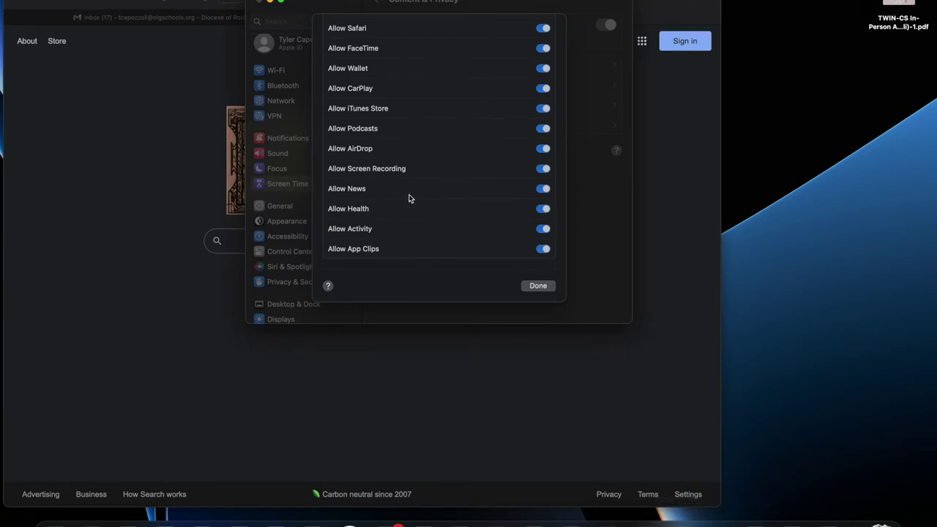
pyautogui.scroll(2, 408, 199)
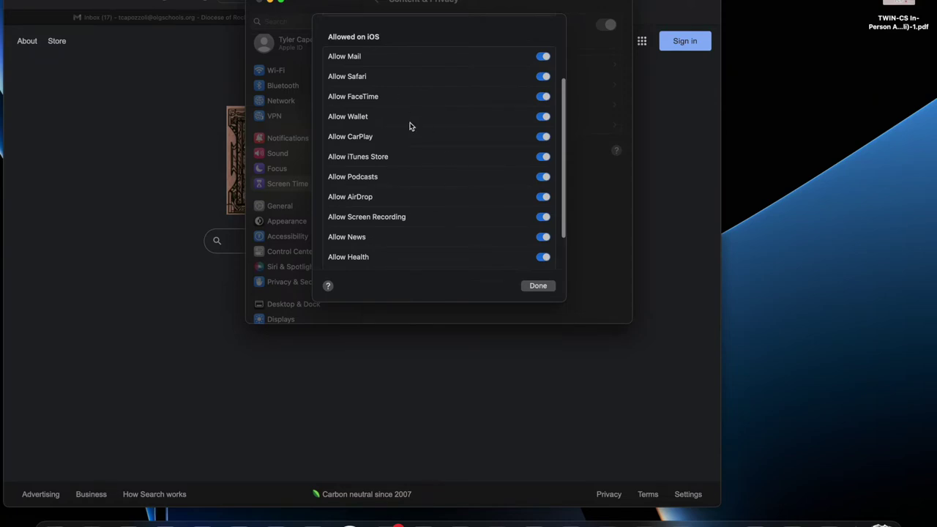
pyautogui.scroll(3, 410, 127)
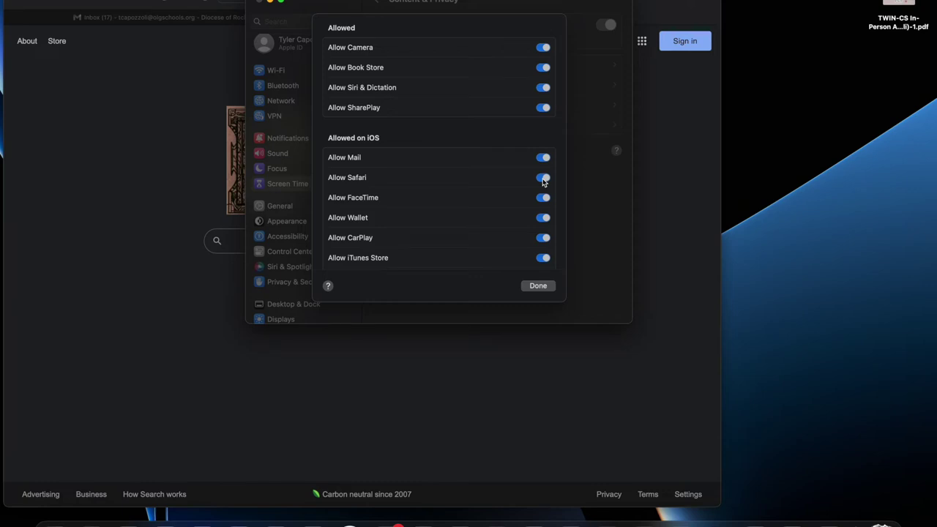
pyautogui.click(543, 180)
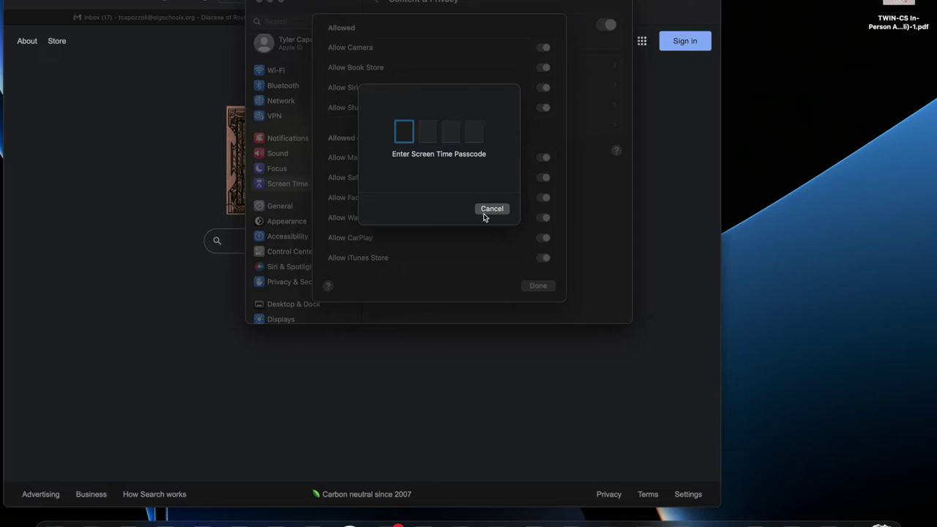
pyautogui.click(483, 214)
pyautogui.scroll(-5, 502, 250)
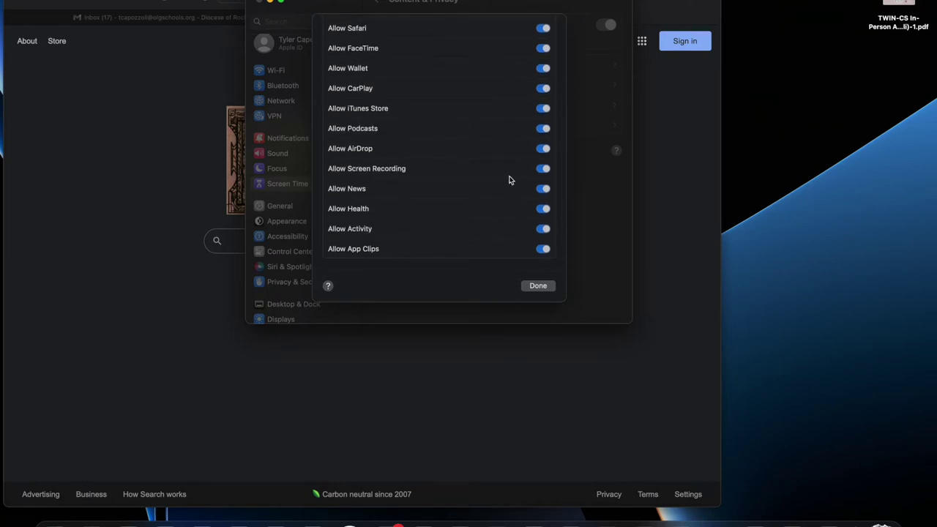
pyautogui.scroll(5, 505, 179)
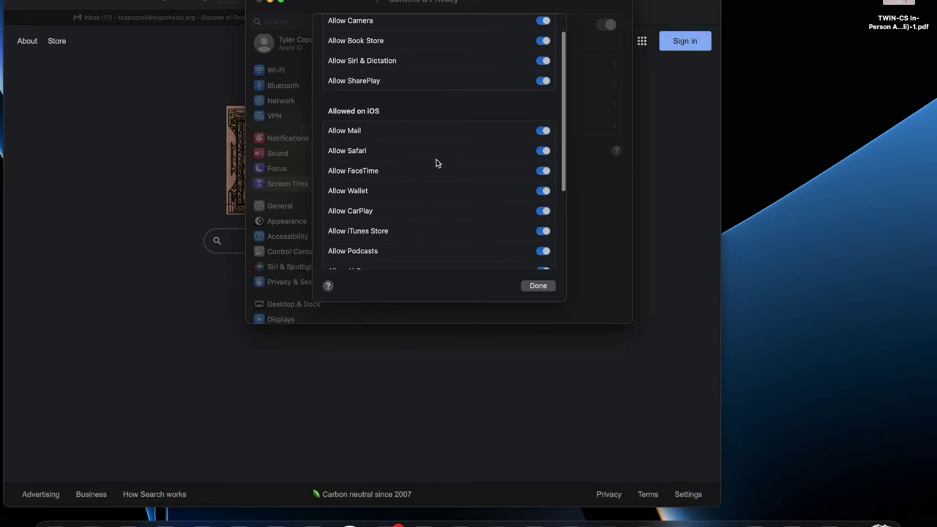
pyautogui.scroll(-5, 443, 158)
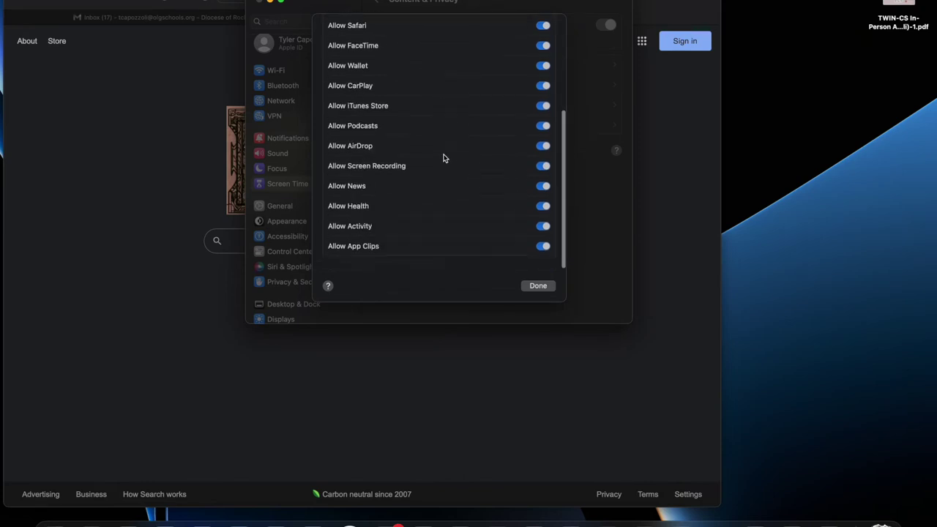
pyautogui.scroll(5, 443, 158)
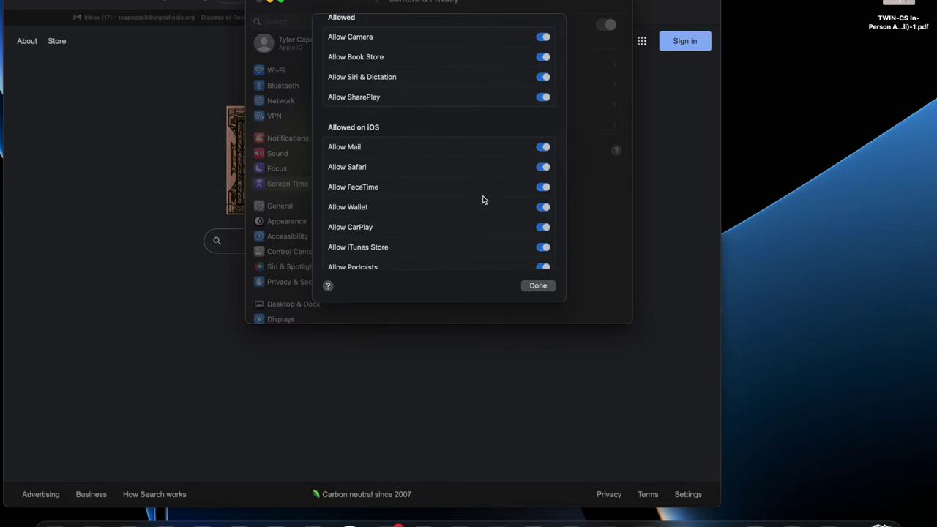
pyautogui.scroll(1, 483, 196)
pyautogui.scroll(-3, 482, 197)
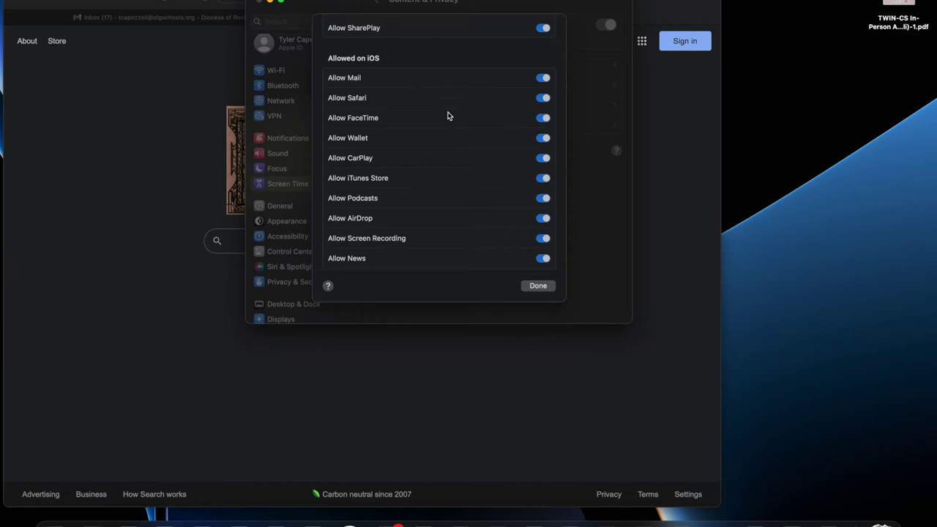
pyautogui.click(530, 285)
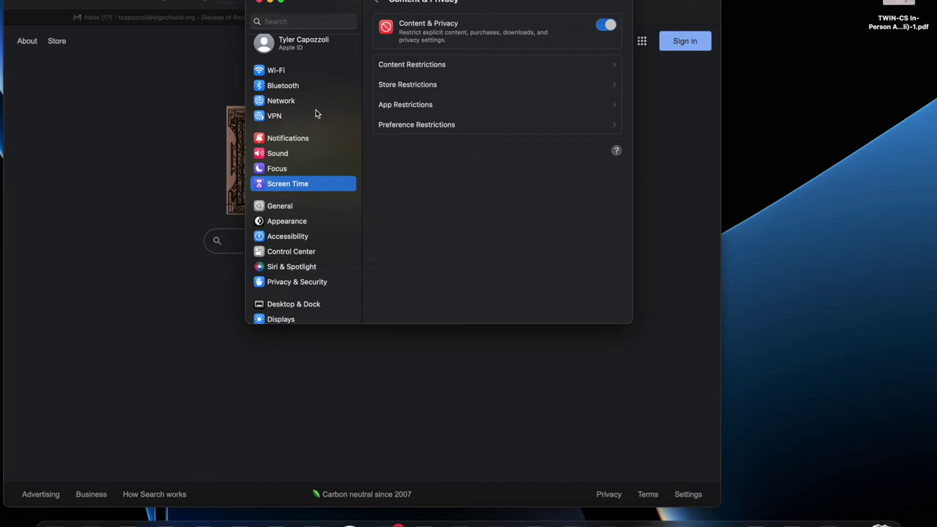
pyautogui.click(396, 104)
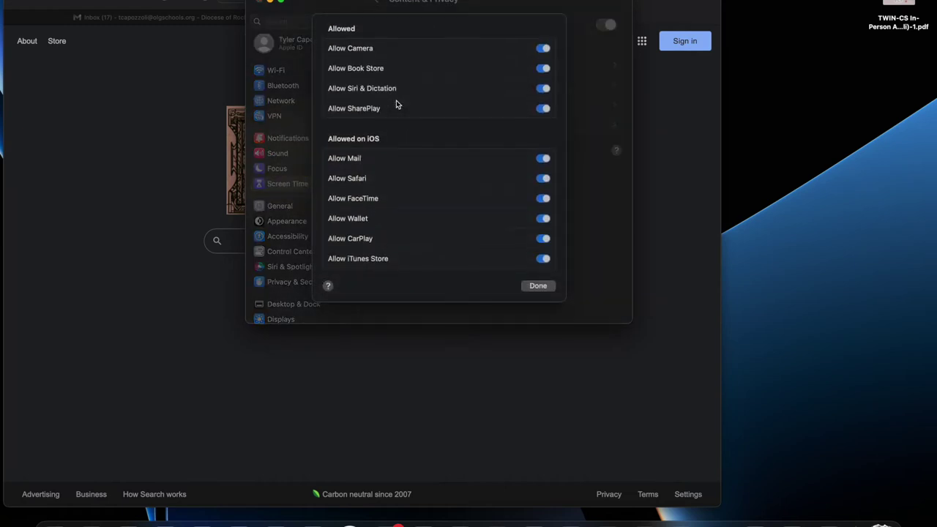
pyautogui.scroll(-4, 396, 103)
pyautogui.scroll(4, 396, 101)
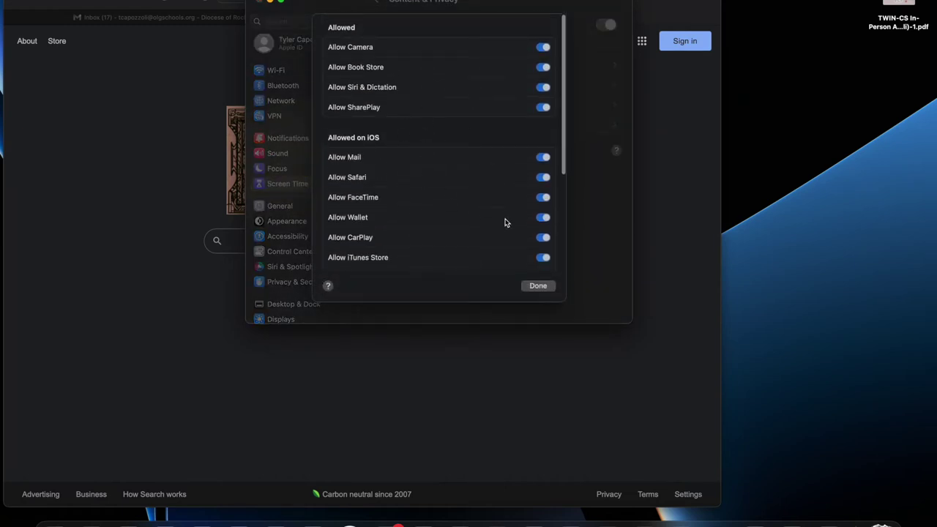
pyautogui.click(538, 285)
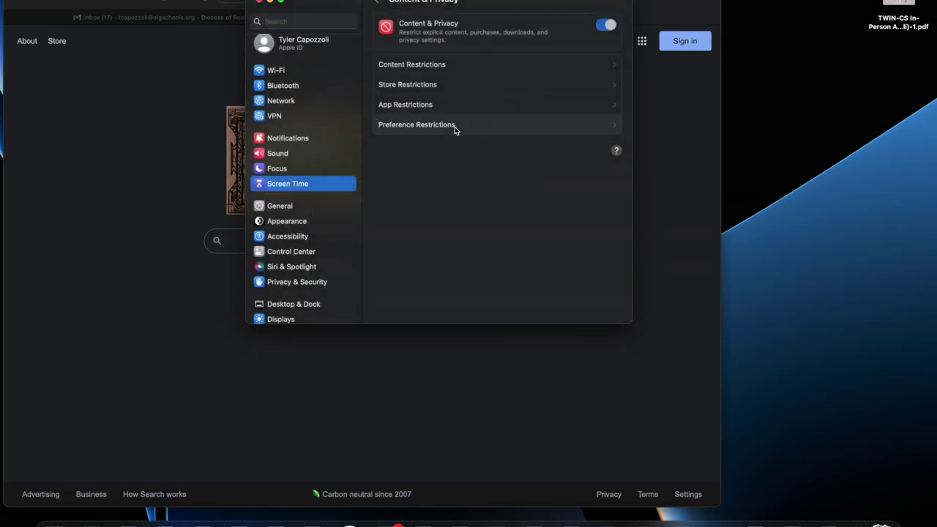
pyautogui.click(455, 130)
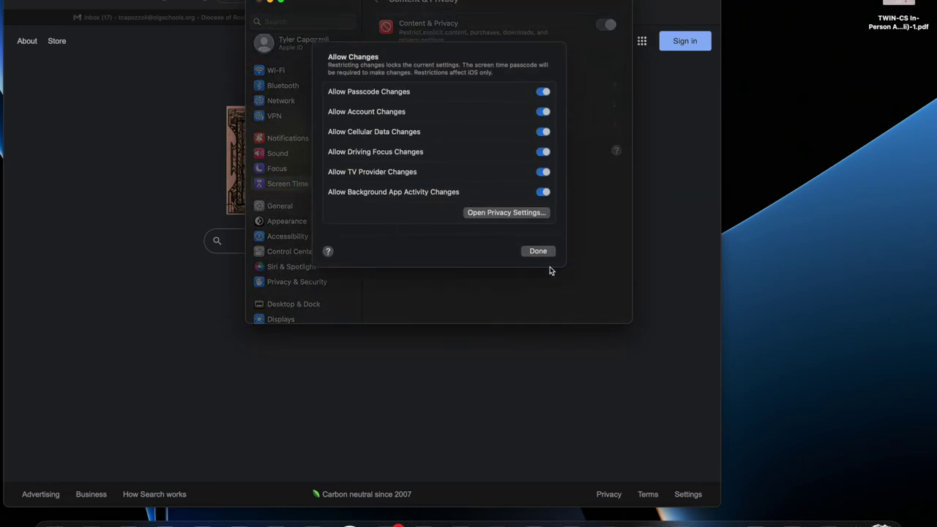
# - Close and reopen the Allow Changes preferences, then go back to the main Screen Time page
pyautogui.click(538, 251)
pyautogui.click(471, 136)
pyautogui.click(538, 252)
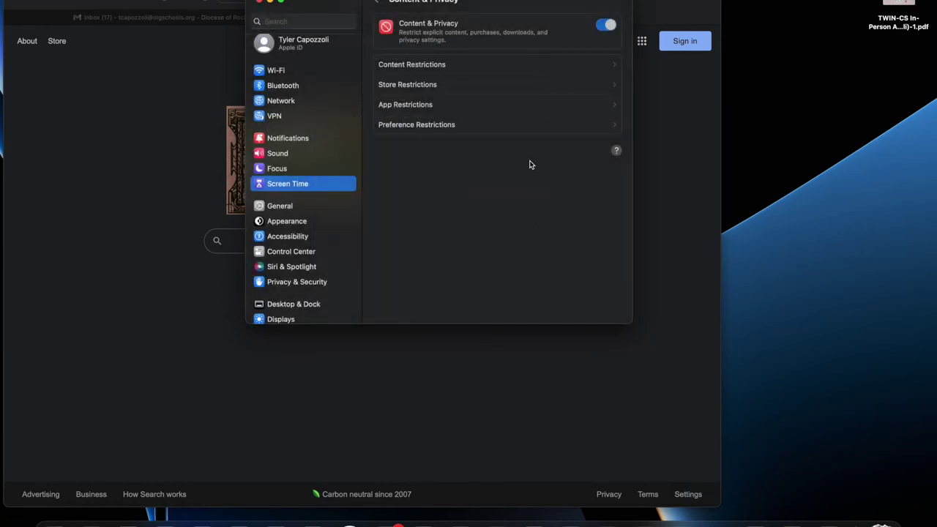
pyautogui.click(380, 8)
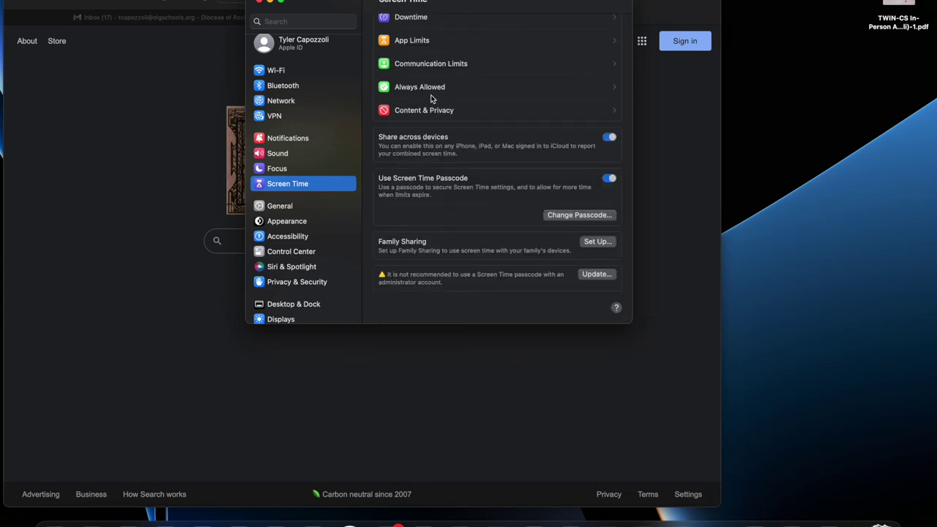
# - Check Downtime settings, dismiss the passcode prompt for Block at Downtime, and return to Screen Time
pyautogui.scroll(3, 431, 98)
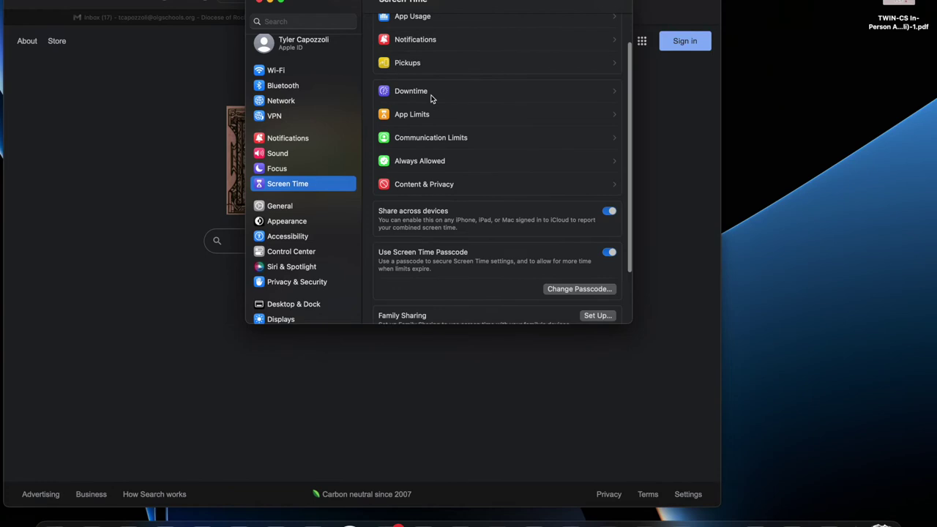
pyautogui.click(431, 98)
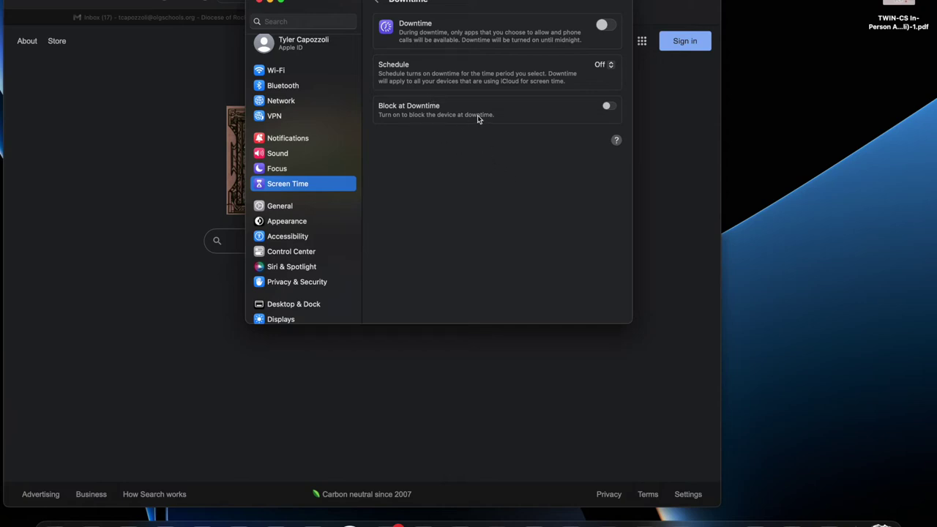
pyautogui.click(607, 107)
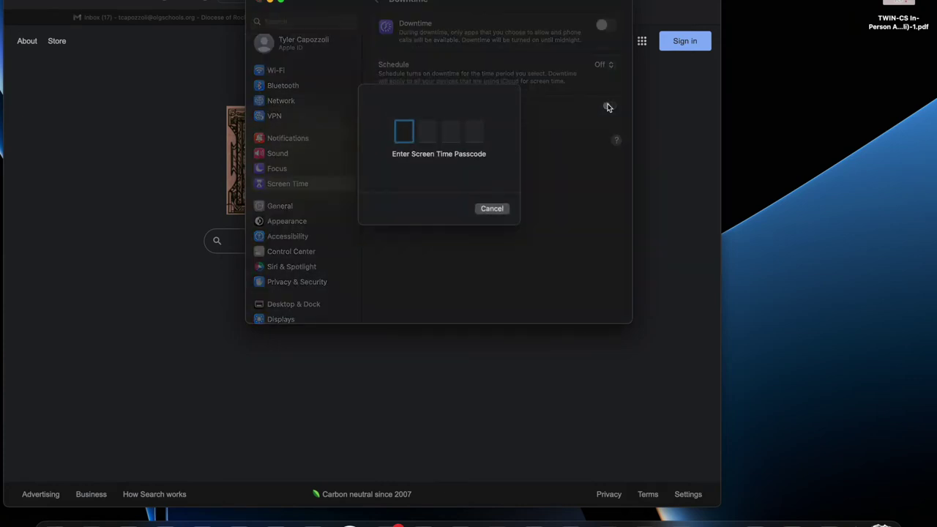
pyautogui.click(493, 211)
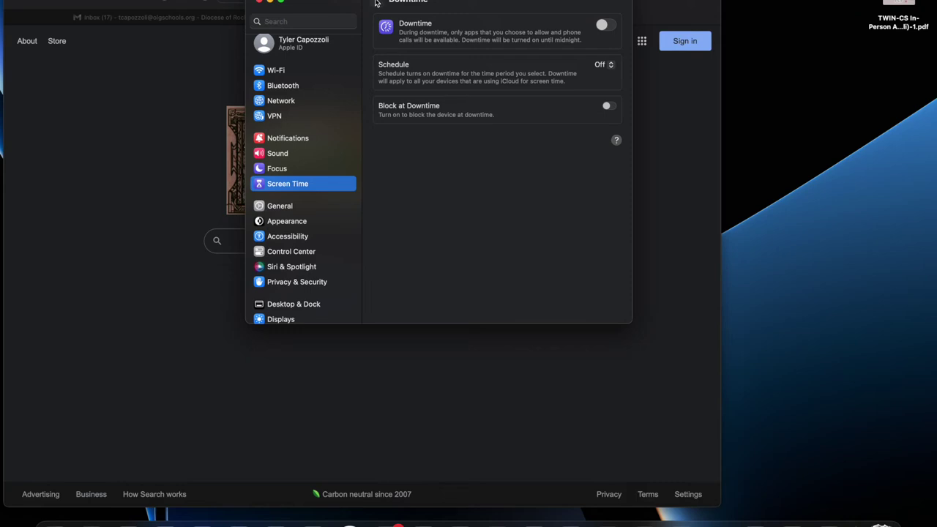
pyautogui.click(376, 3)
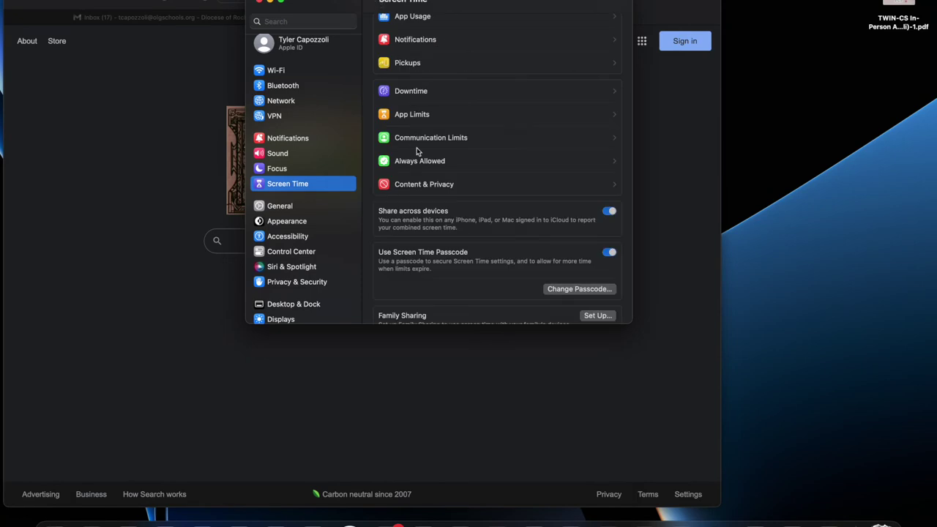
pyautogui.click(432, 94)
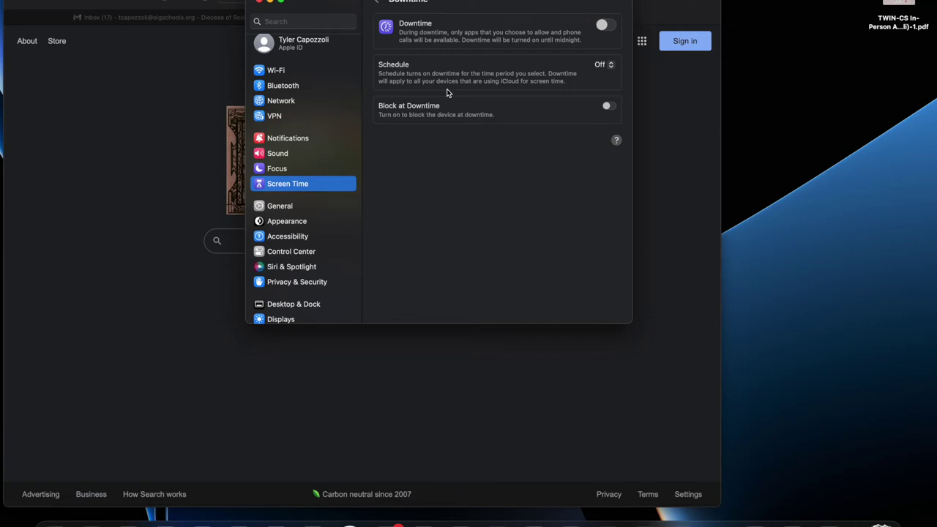
pyautogui.click(380, 4)
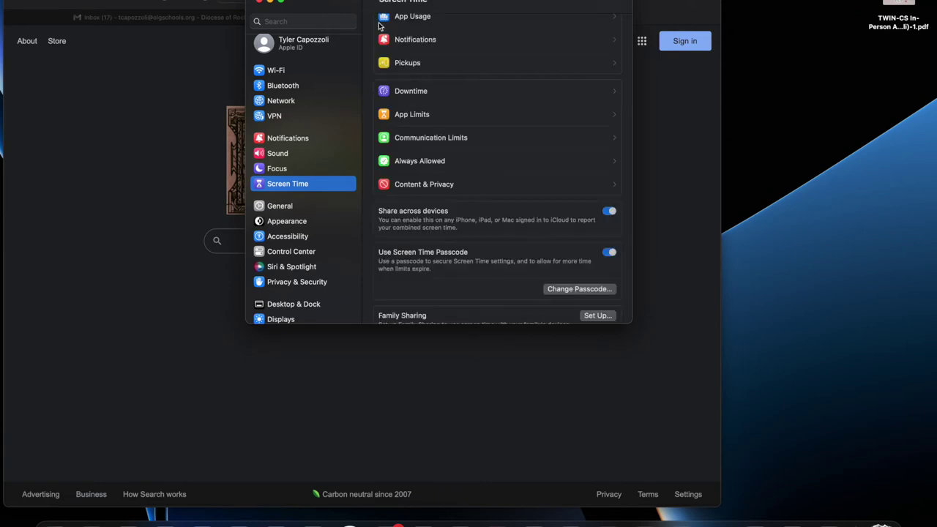
pyautogui.click(411, 54)
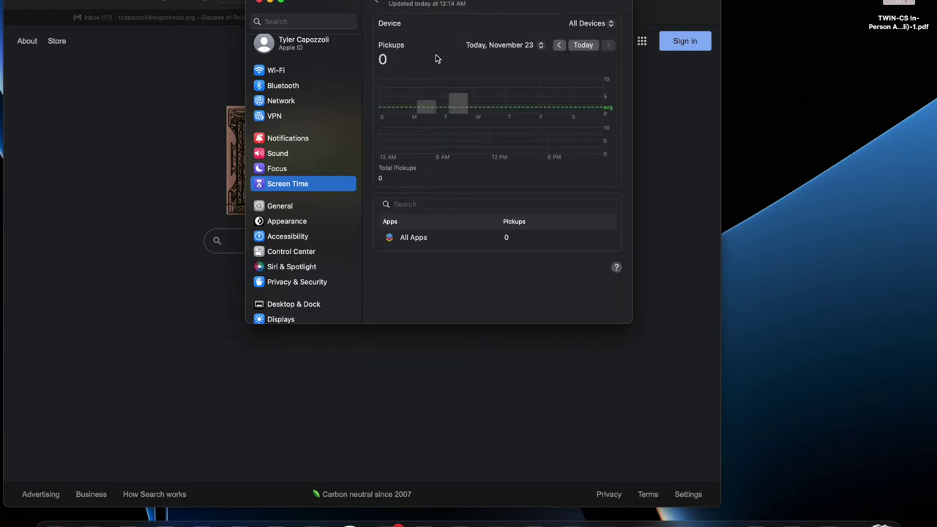
pyautogui.click(464, 110)
pyautogui.click(484, 110)
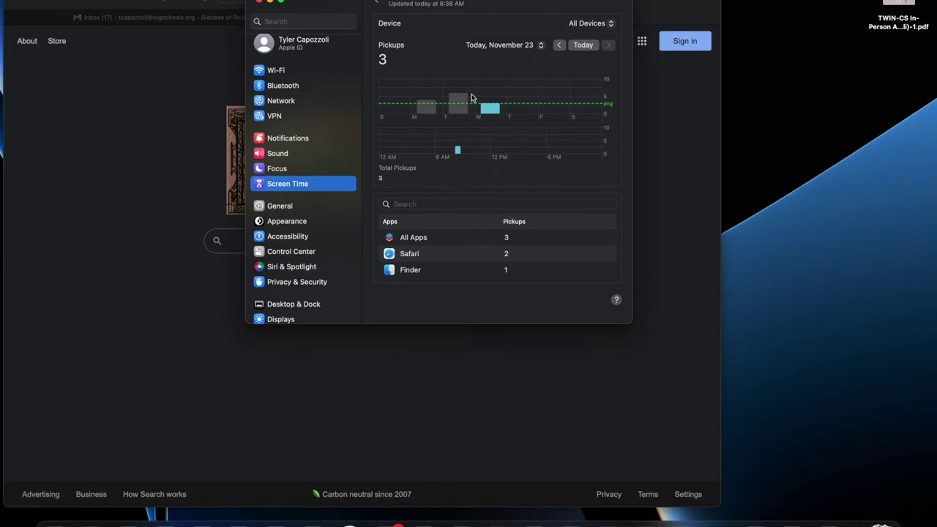
pyautogui.click(381, 4)
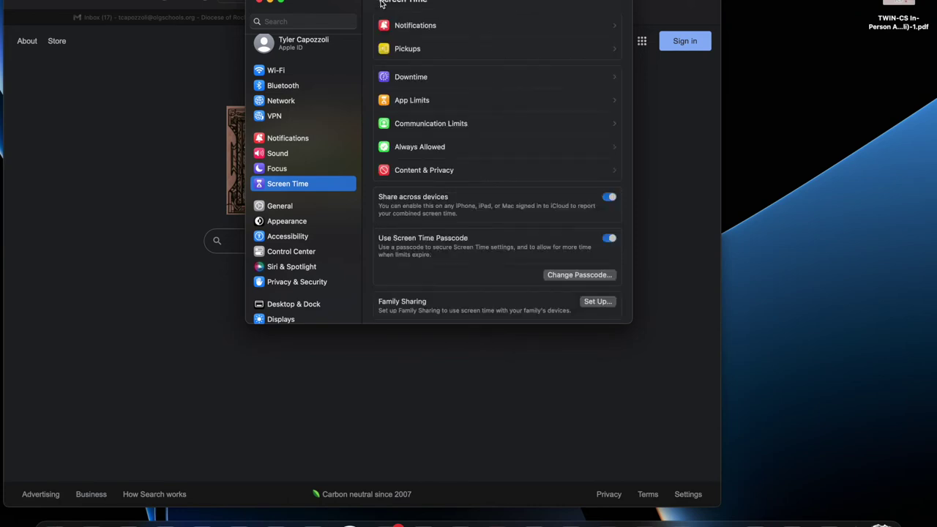
pyautogui.scroll(2, 414, 60)
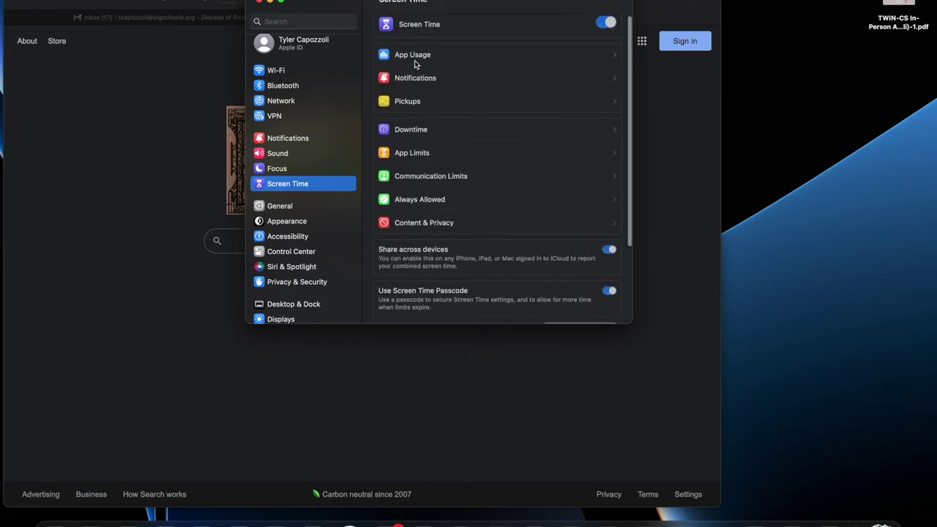
# - Switch App Limits on, confirming with the Screen Time passcode
pyautogui.click(423, 164)
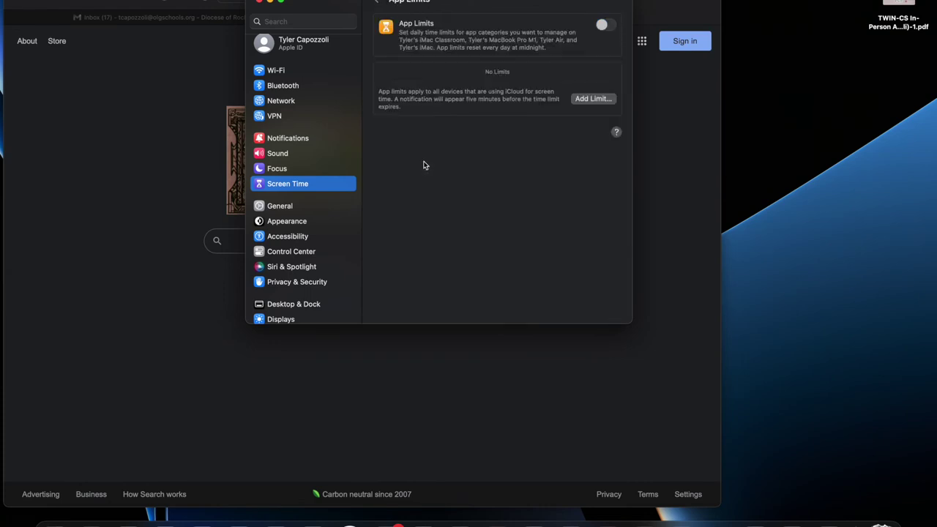
pyautogui.click(599, 25)
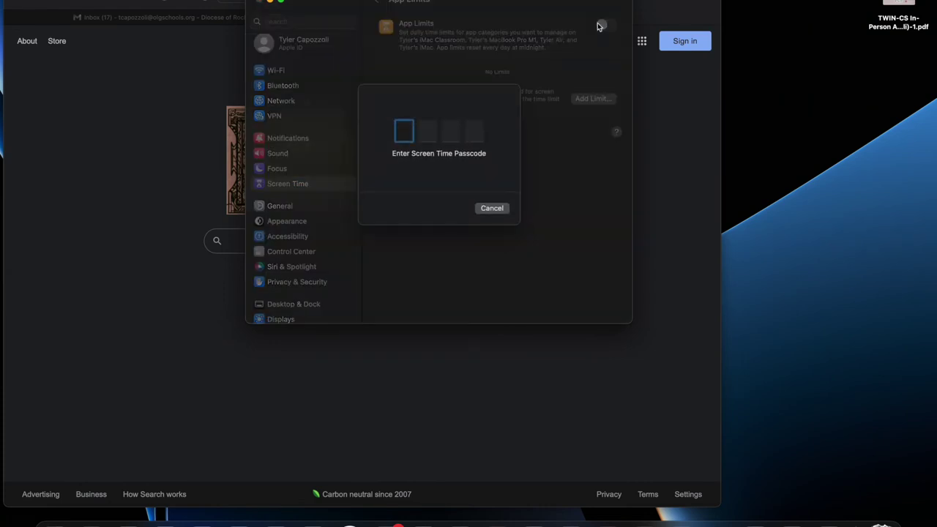
pyautogui.write('123')
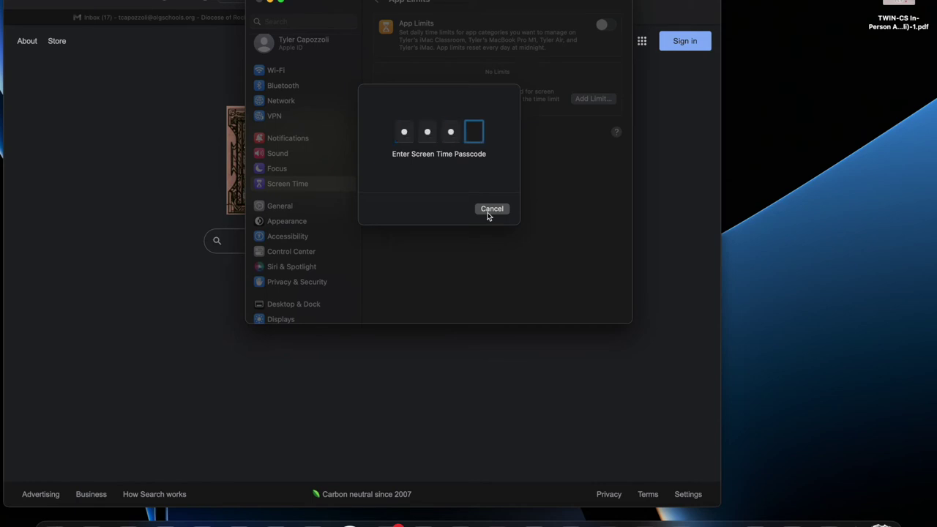
pyautogui.write('4')
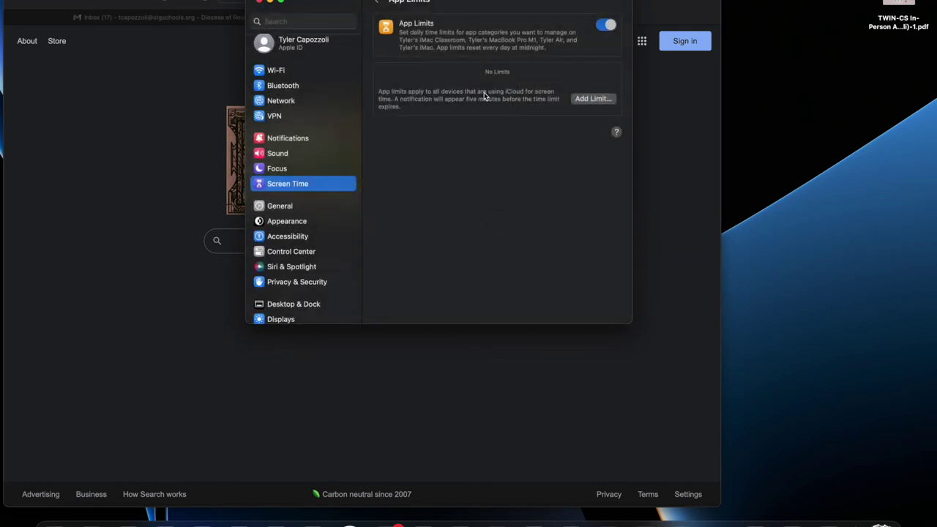
# - Start a new app limit, browse the Games category and toggle Chess, then cancel it
pyautogui.click(574, 100)
pyautogui.scroll(-3, 455, 180)
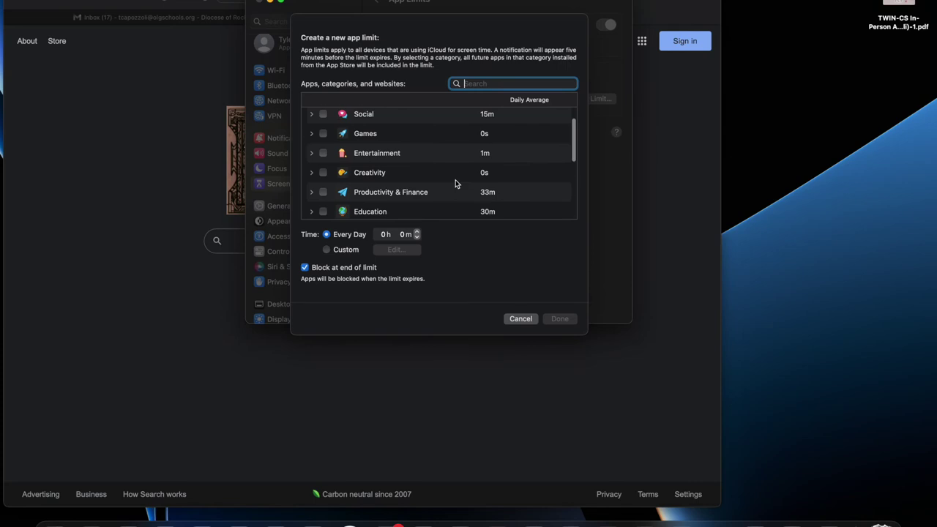
pyautogui.scroll(1, 439, 168)
pyautogui.click(311, 130)
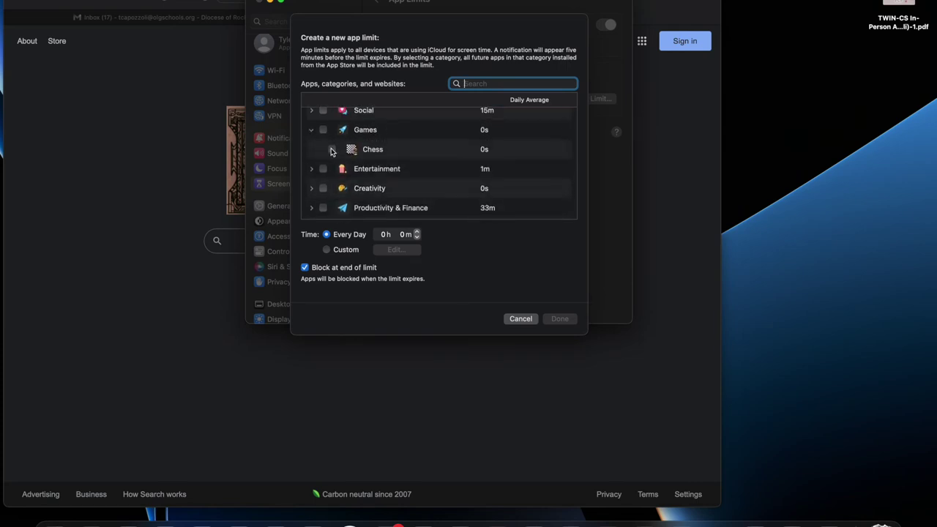
pyautogui.click(332, 150)
pyautogui.click(332, 150)
pyautogui.click(313, 130)
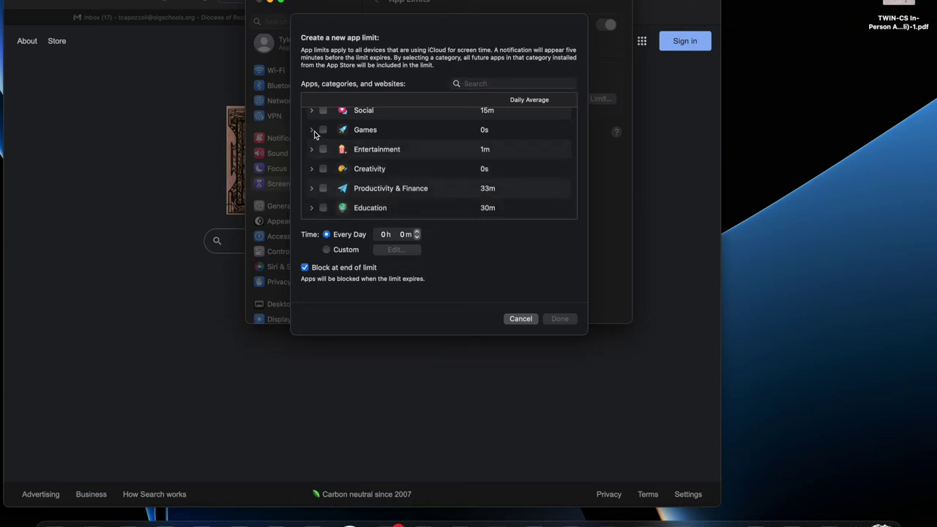
pyautogui.scroll(-5, 314, 132)
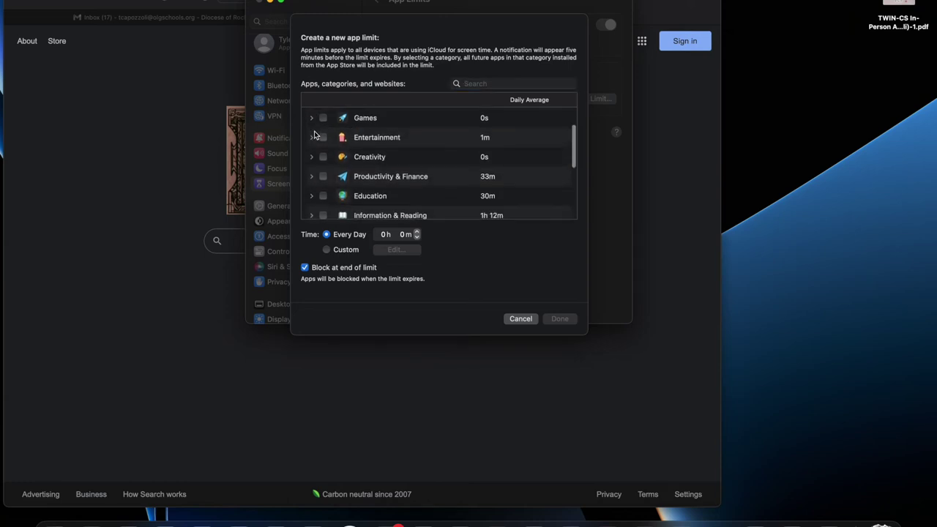
pyautogui.scroll(5, 314, 133)
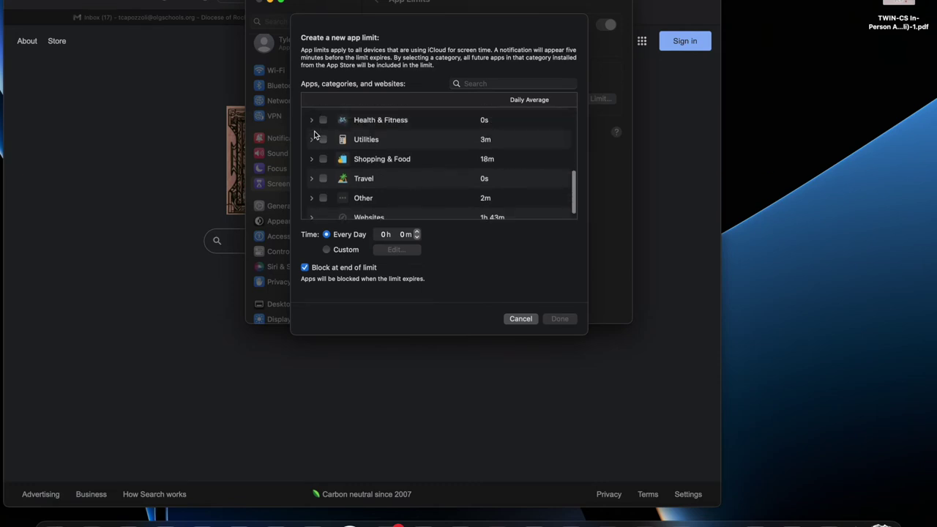
pyautogui.click(524, 318)
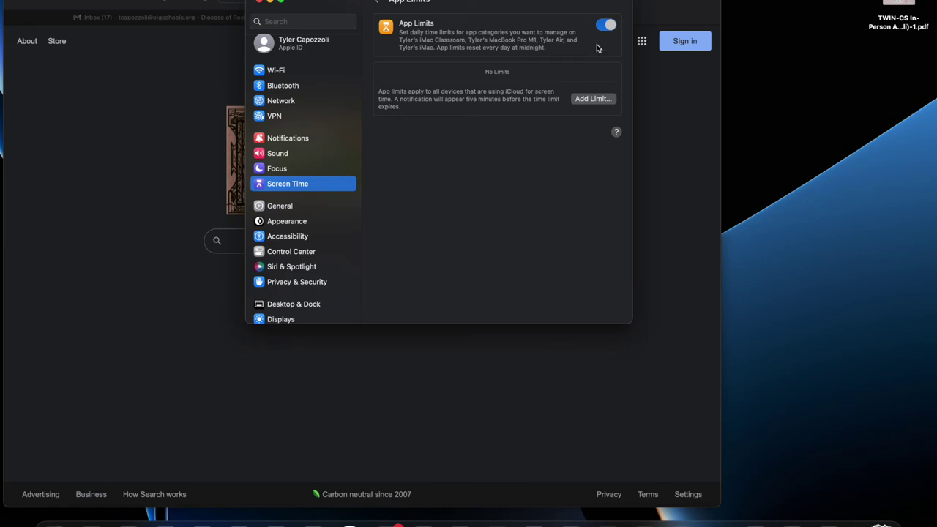
# - Turn App Limits off and review the App Restrictions list under Content & Privacy
pyautogui.click(606, 25)
pyautogui.click(379, 3)
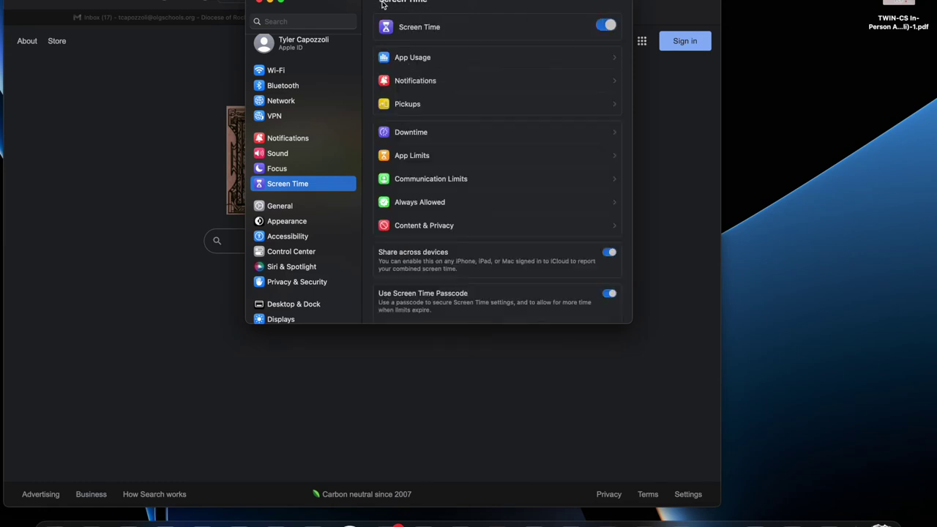
pyautogui.click(416, 228)
pyautogui.click(431, 112)
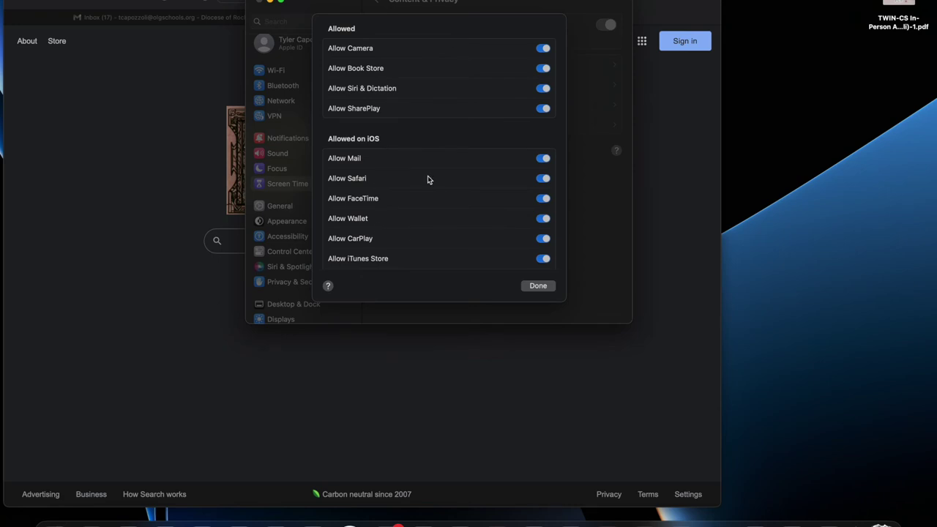
pyautogui.click(538, 285)
pyautogui.click(377, 5)
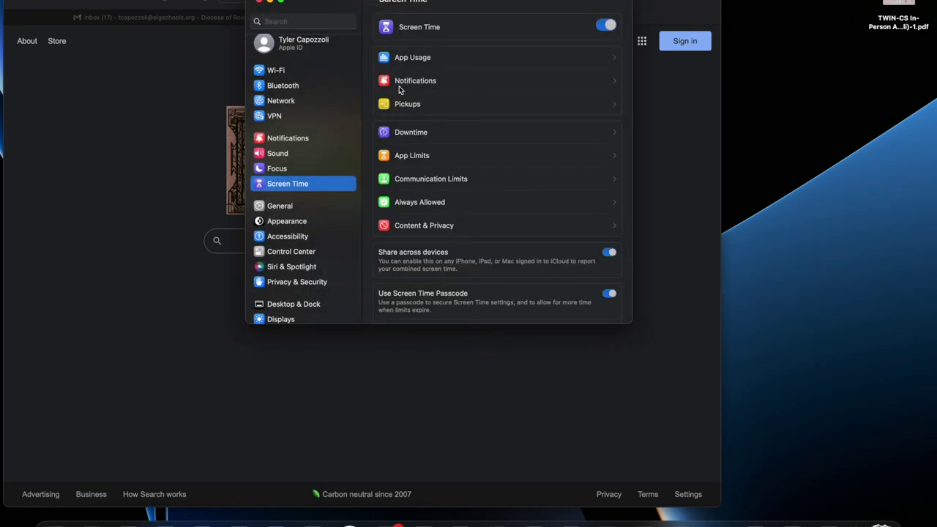
# - Reopen App Limits, browse the Add Limit app list, cancel it, and return to Screen Time
pyautogui.click(415, 153)
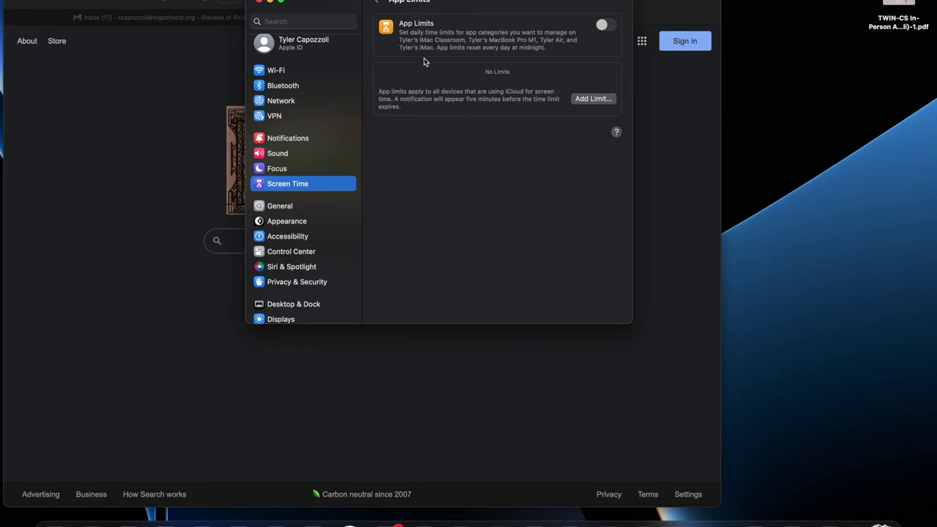
pyautogui.click(591, 98)
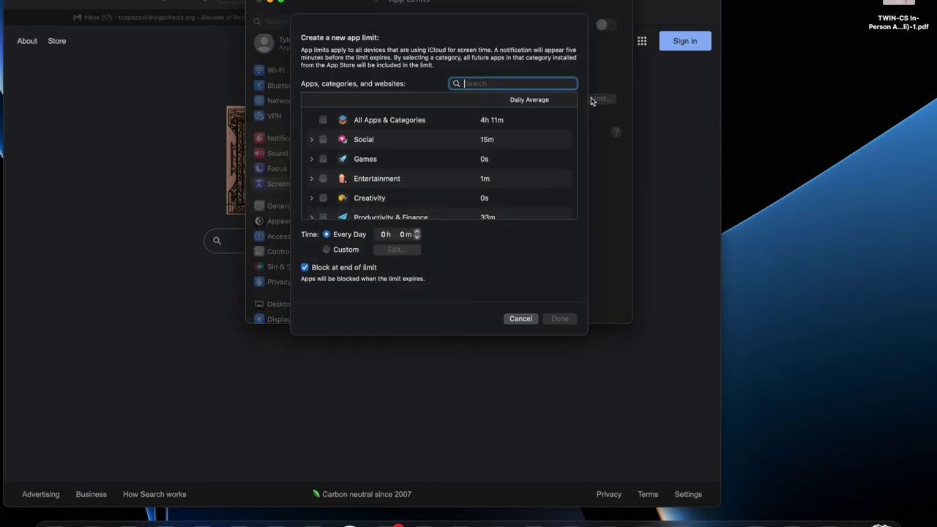
pyautogui.scroll(-10, 384, 165)
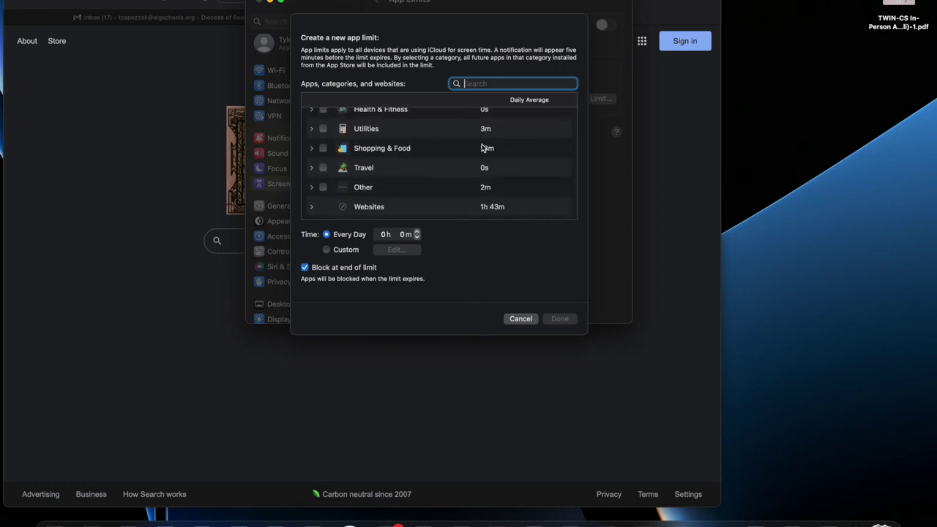
pyautogui.scroll(5, 481, 150)
pyautogui.scroll(3, 481, 164)
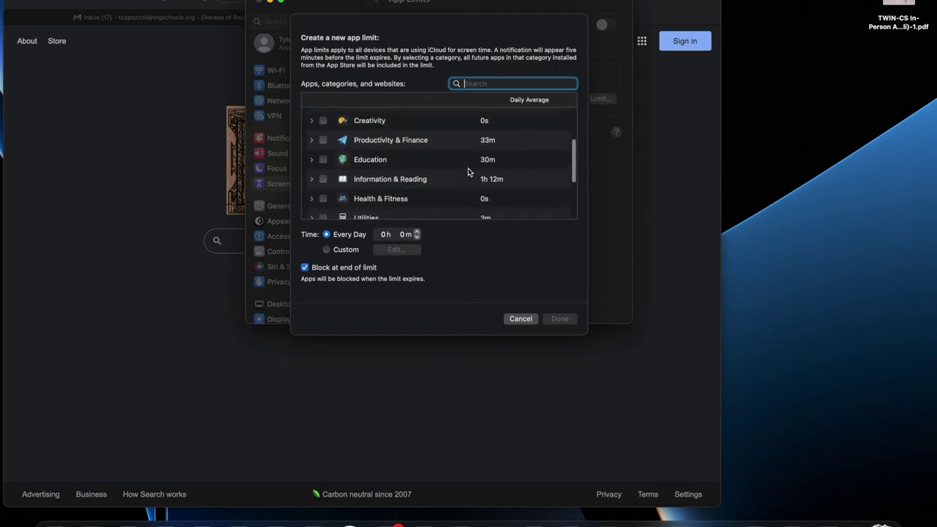
pyautogui.scroll(2, 461, 172)
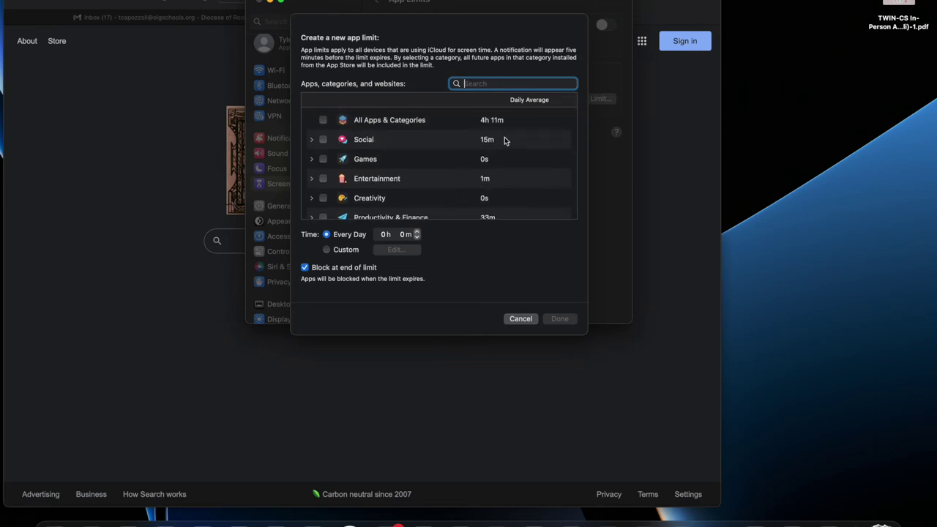
pyautogui.scroll(-1, 504, 137)
pyautogui.scroll(2, 504, 136)
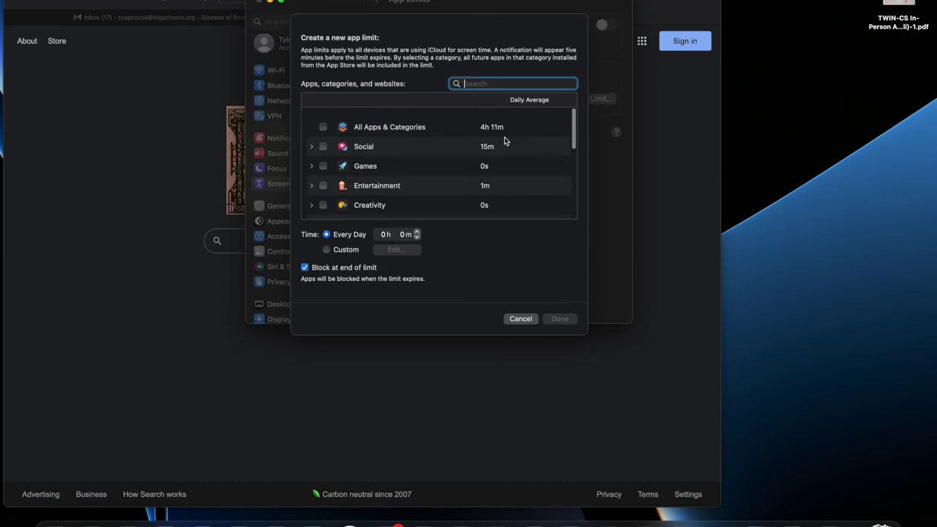
pyautogui.scroll(-10, 504, 137)
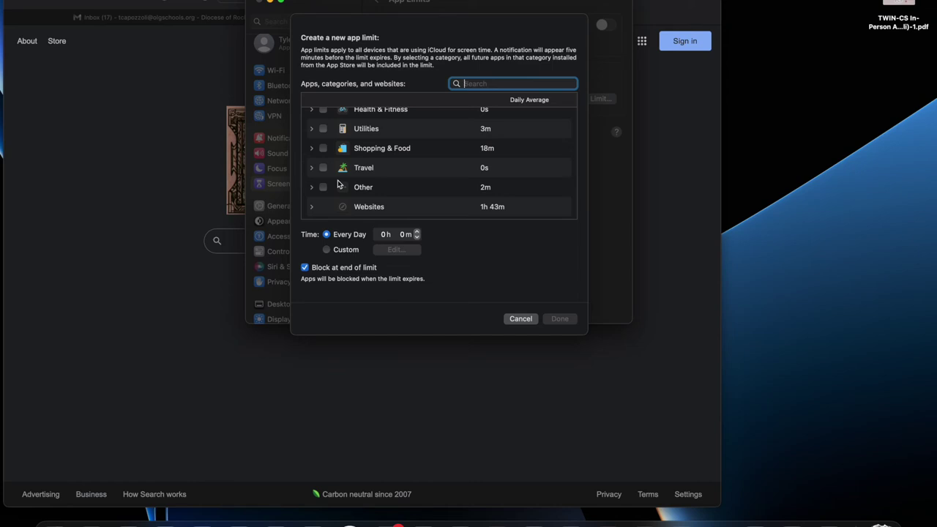
pyautogui.click(526, 320)
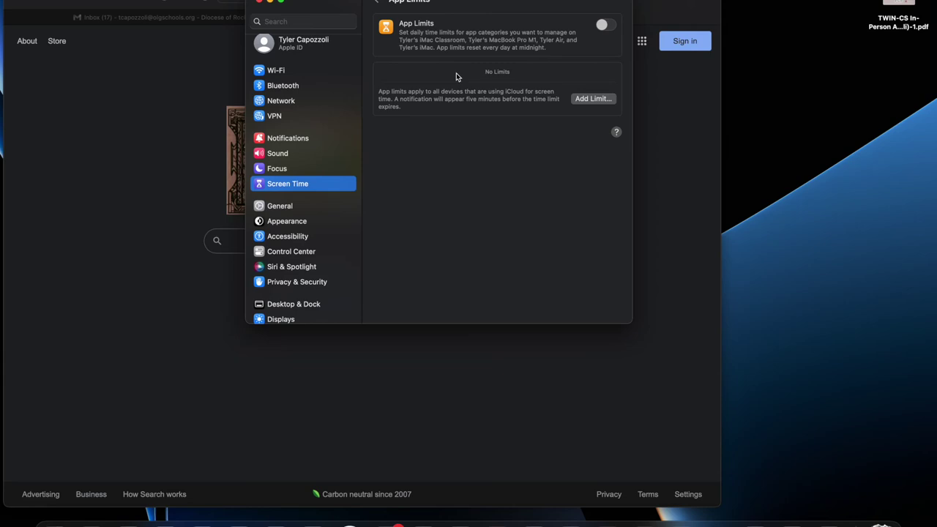
pyautogui.click(373, 3)
pyautogui.click(422, 174)
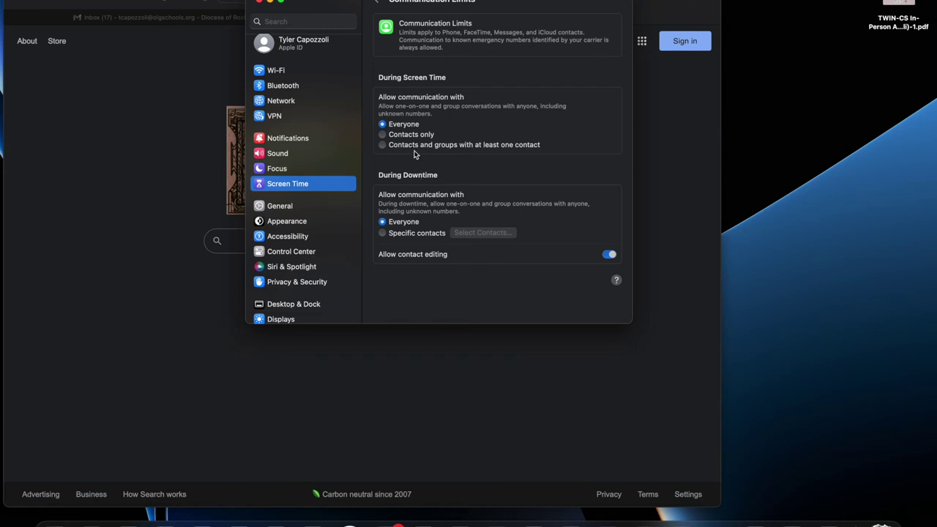
pyautogui.click(382, 144)
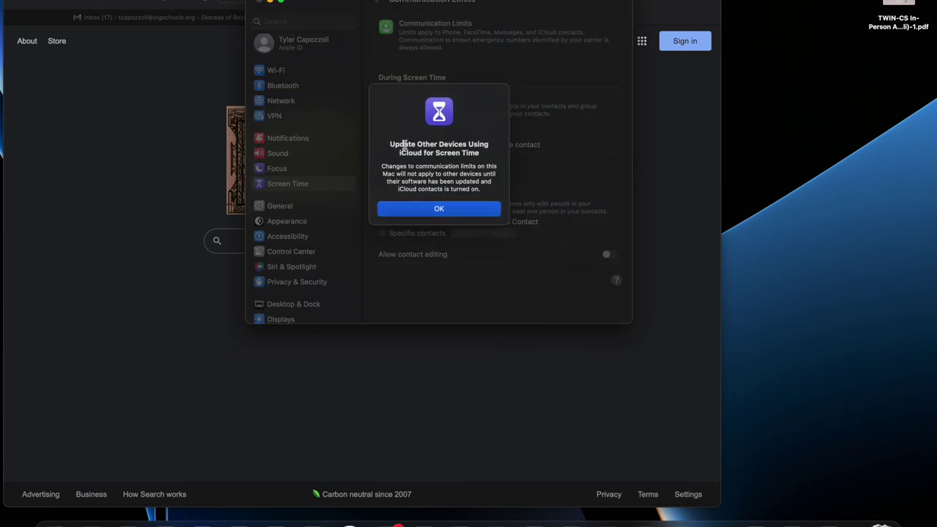
pyautogui.click(420, 209)
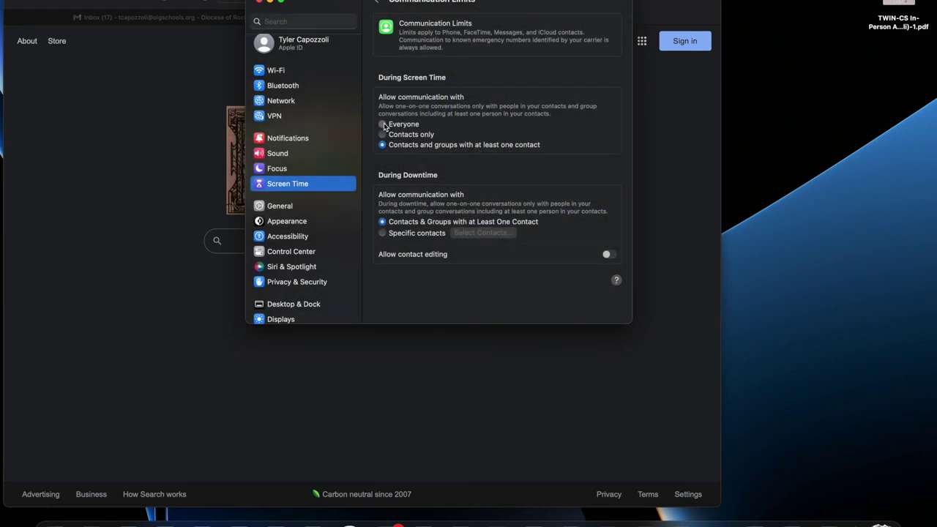
pyautogui.click(382, 124)
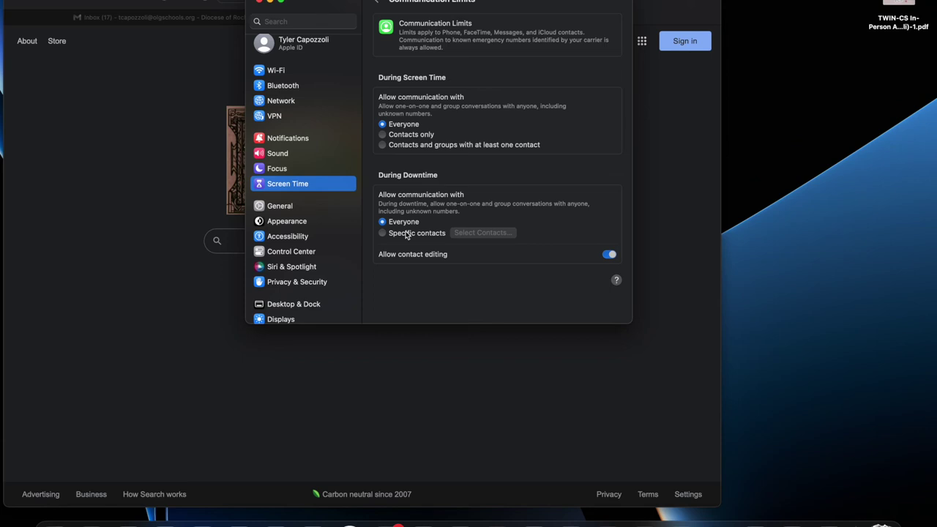
# - Start limiting downtime communication to specific contacts, cancel it, and return to Screen Time
pyautogui.click(406, 234)
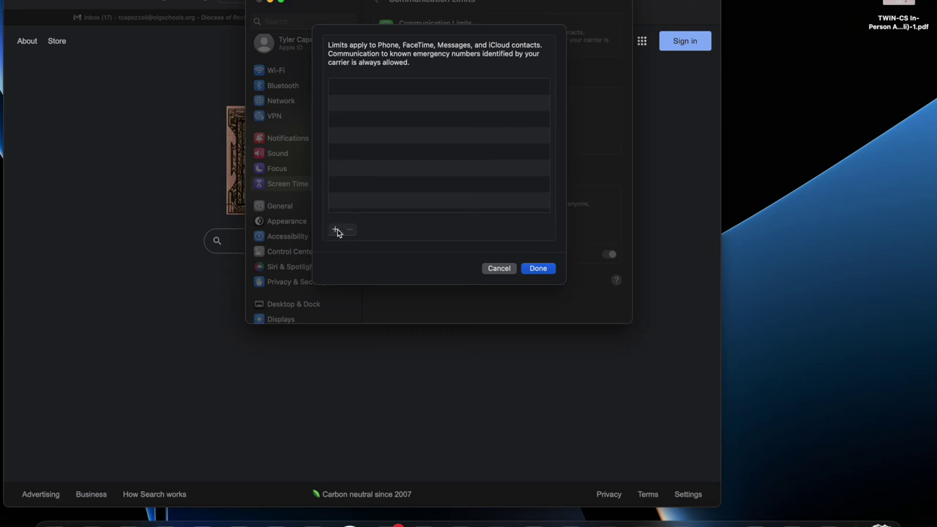
pyautogui.click(497, 267)
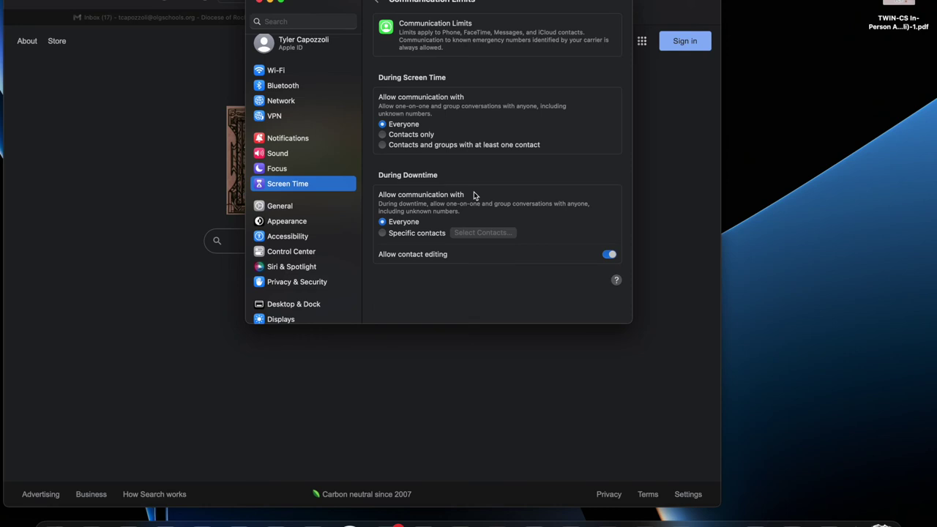
pyautogui.click(379, 2)
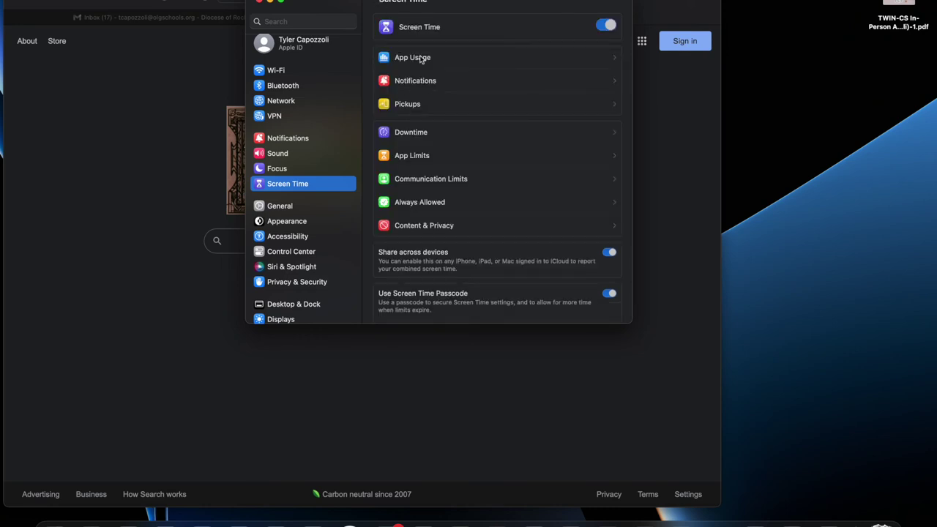
# - Open Always Allowed and scroll through its Allowed Apps list
pyautogui.click(430, 204)
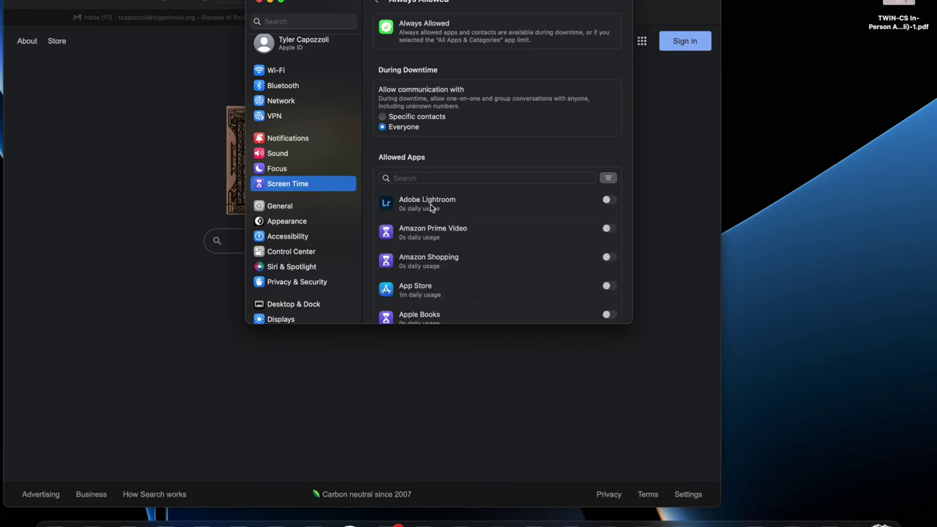
pyautogui.scroll(-5, 431, 209)
pyautogui.scroll(3, 432, 209)
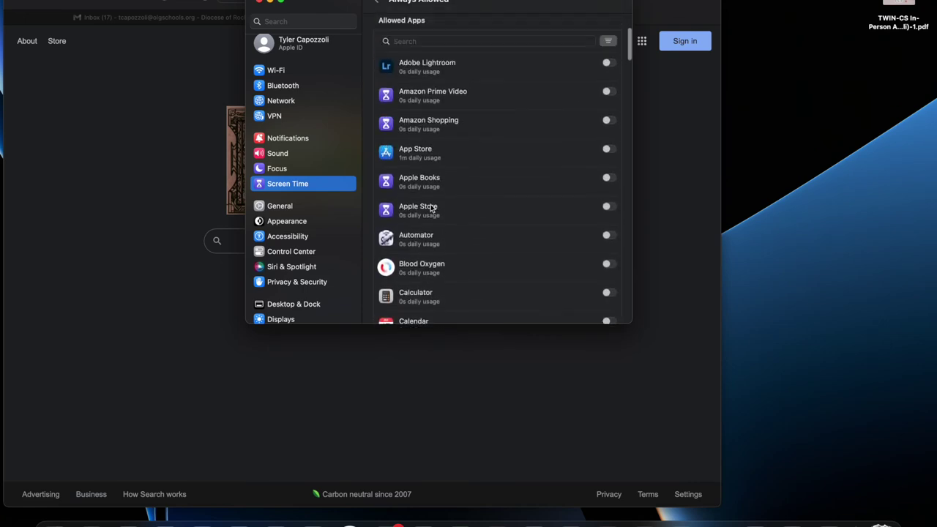
pyautogui.scroll(-3, 432, 209)
pyautogui.scroll(-8, 432, 208)
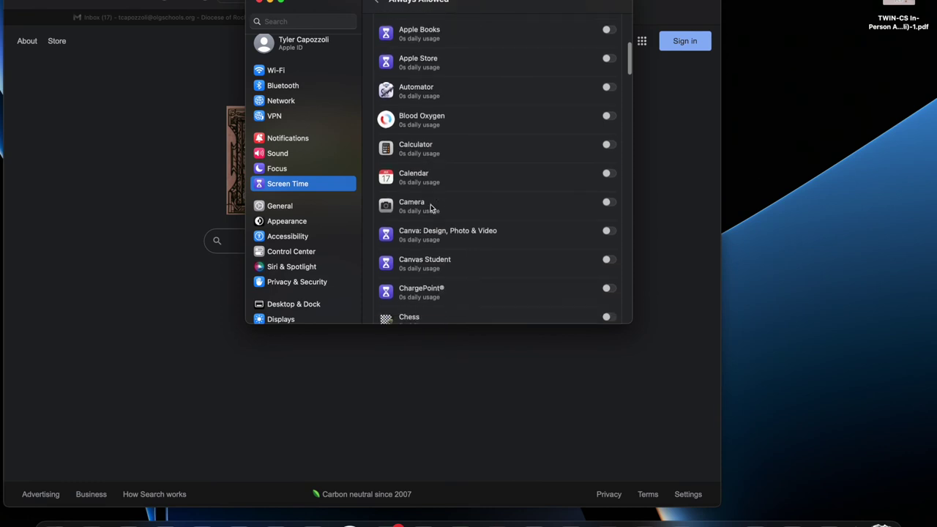
pyautogui.scroll(-5, 432, 208)
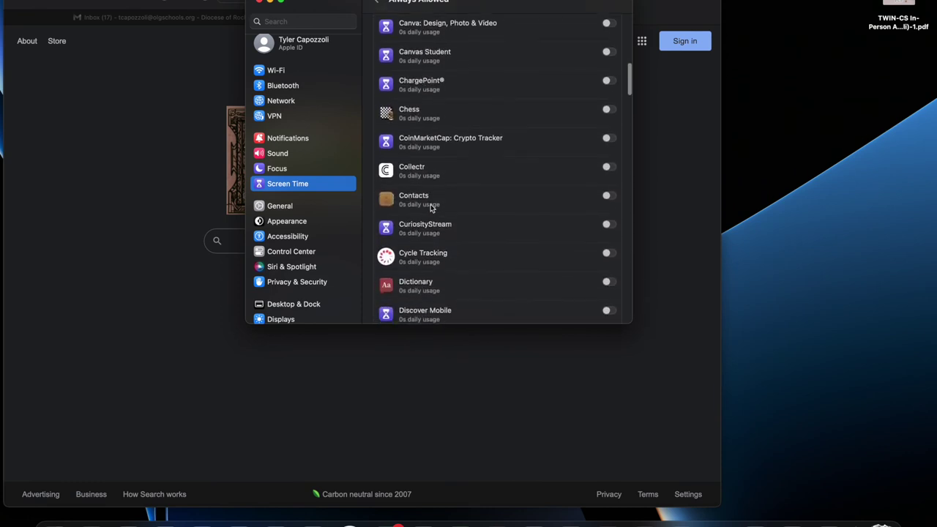
pyautogui.scroll(-14, 441, 175)
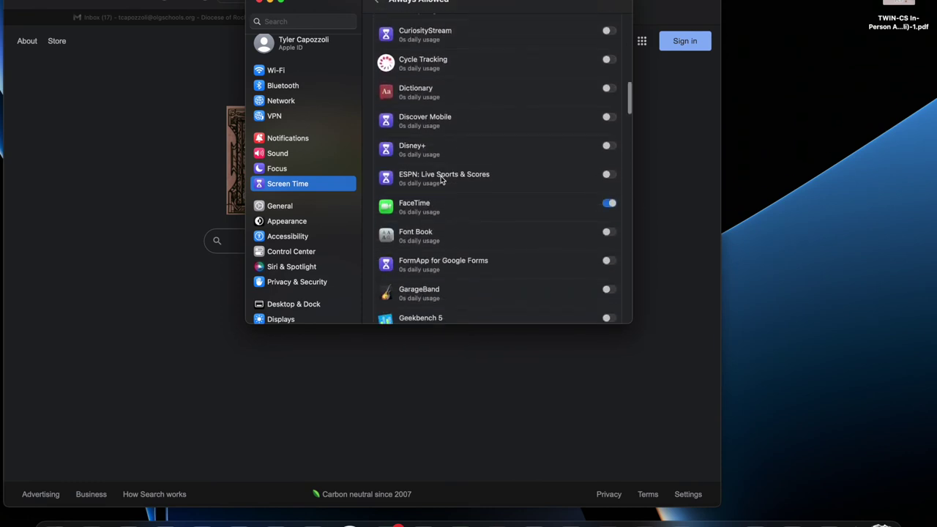
pyautogui.scroll(-10, 440, 176)
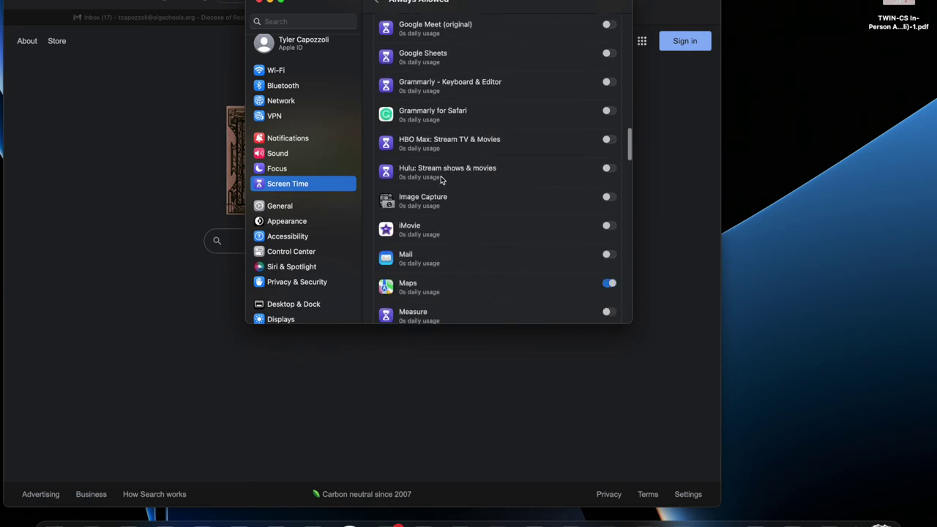
pyautogui.scroll(-10, 441, 175)
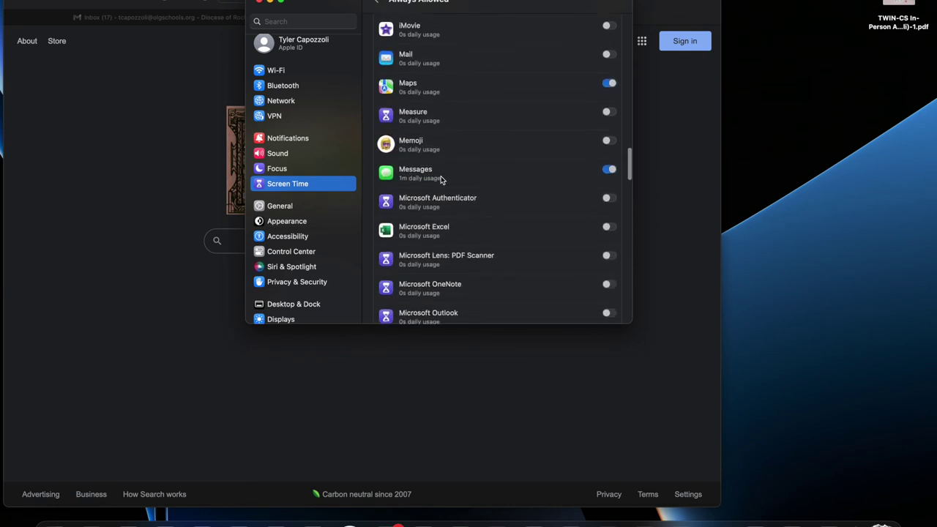
pyautogui.scroll(-6, 440, 176)
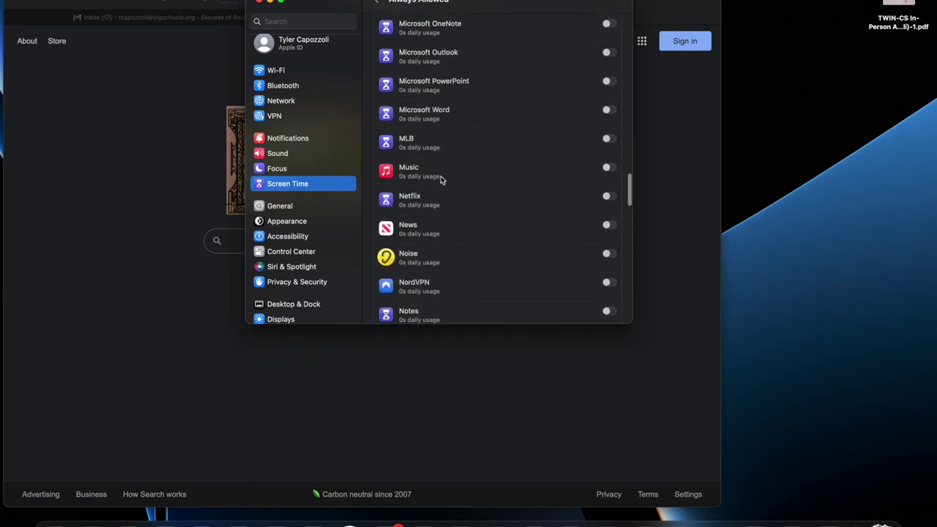
pyautogui.scroll(20, 441, 175)
pyautogui.scroll(-5, 441, 176)
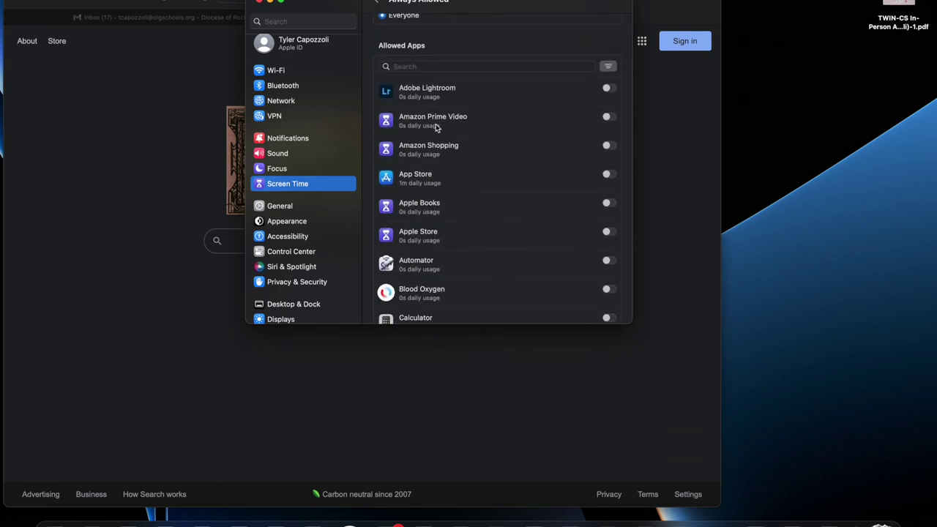
# - Briefly bring up the Launchpad app grid, then dismiss it
pyautogui.click(89, 523)
pyautogui.hscroll(-2, 307, 354)
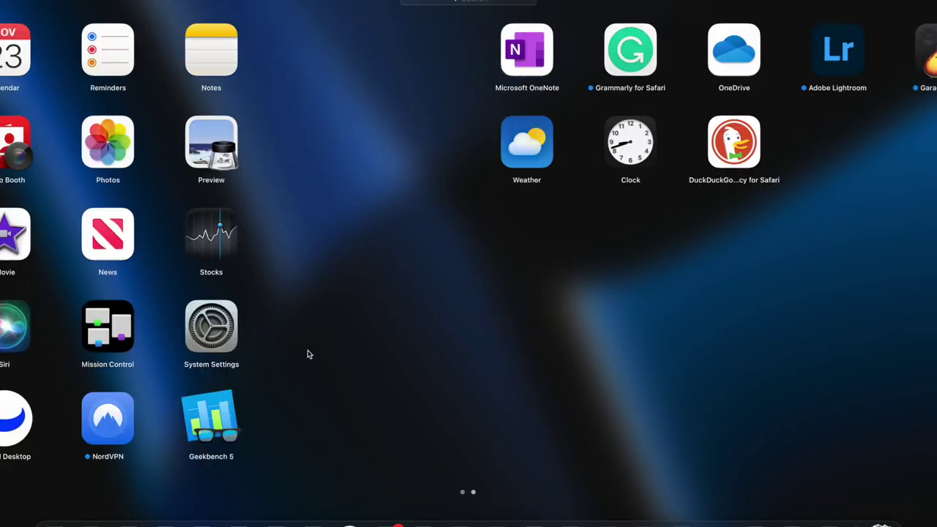
pyautogui.hscroll(2, 307, 354)
pyautogui.click(89, 522)
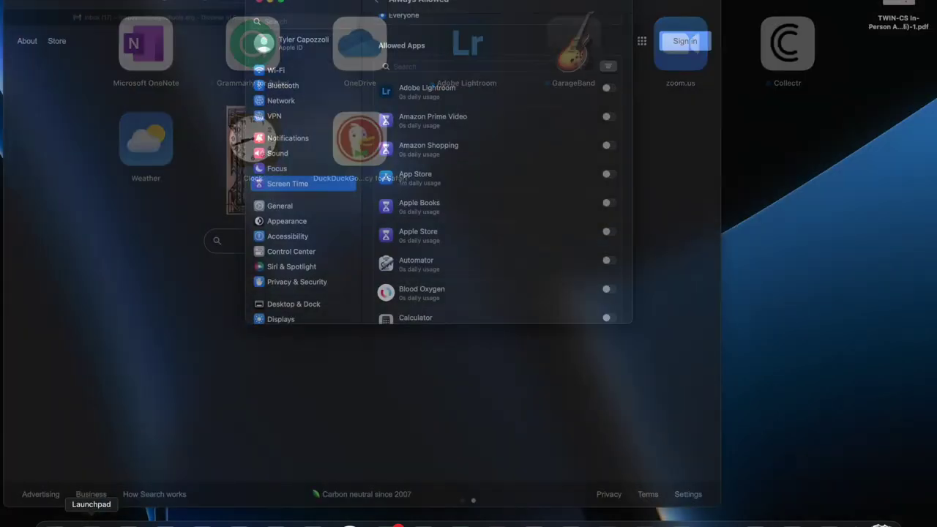
# - Scroll the Allowed Apps list once more, then go back to the Screen Time overview
pyautogui.scroll(3, 475, 152)
pyautogui.scroll(-2, 475, 152)
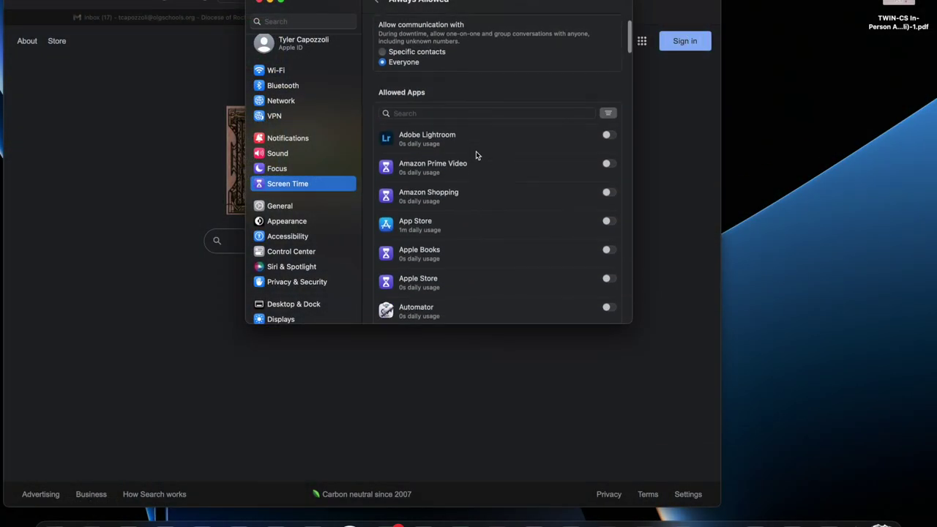
pyautogui.scroll(-5, 475, 155)
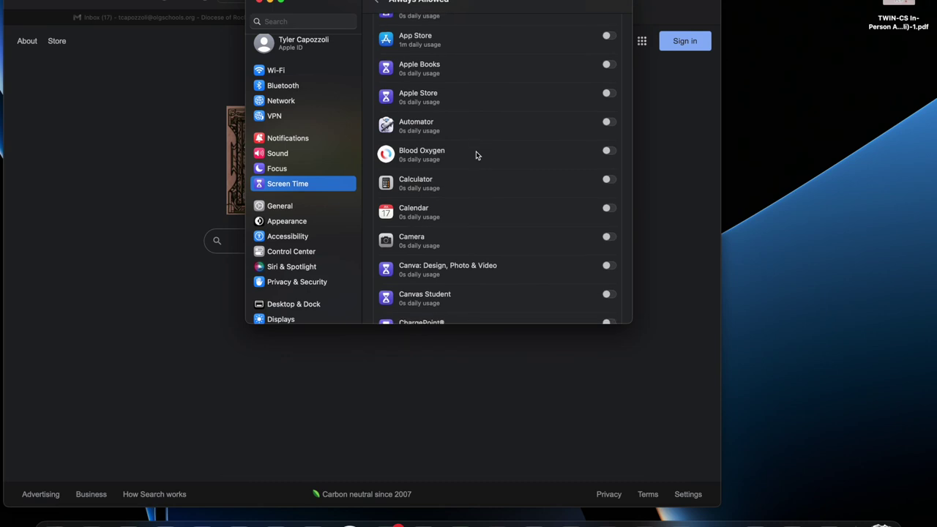
pyautogui.scroll(-4, 476, 155)
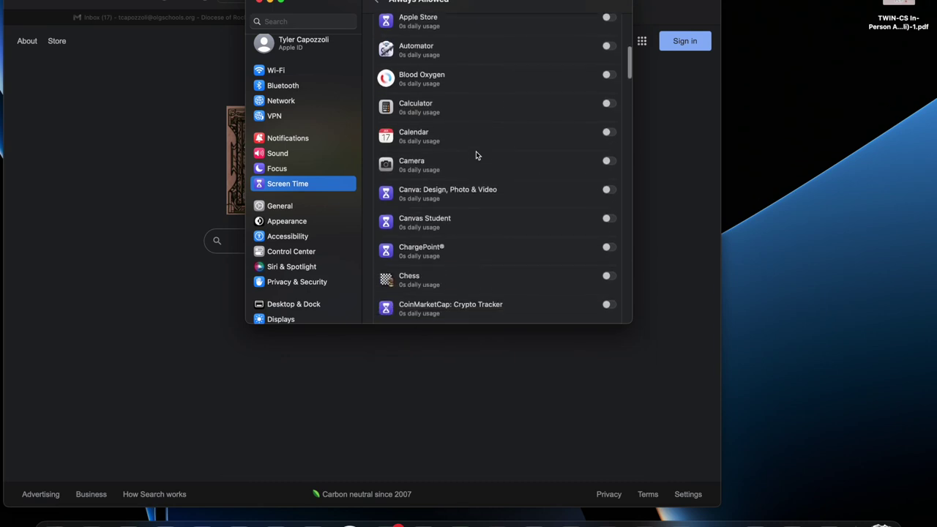
pyautogui.scroll(-1, 475, 151)
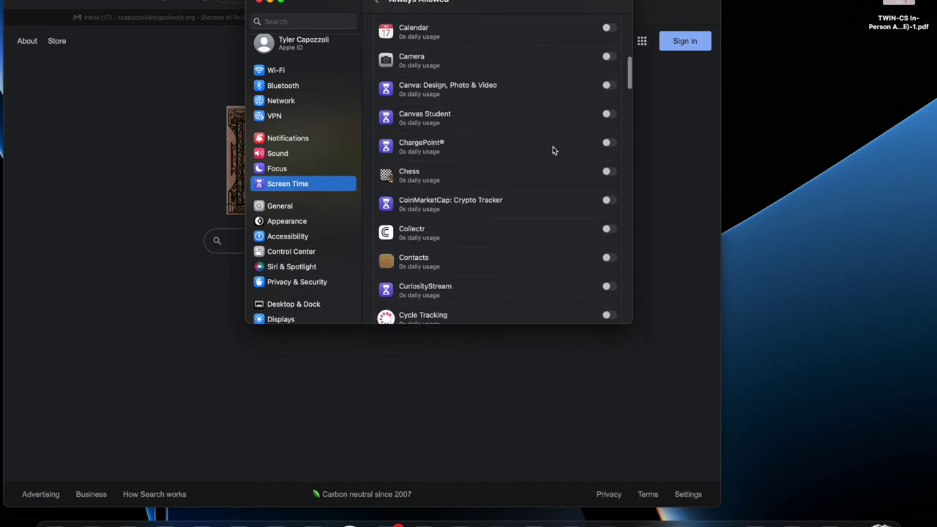
pyautogui.scroll(-3, 553, 150)
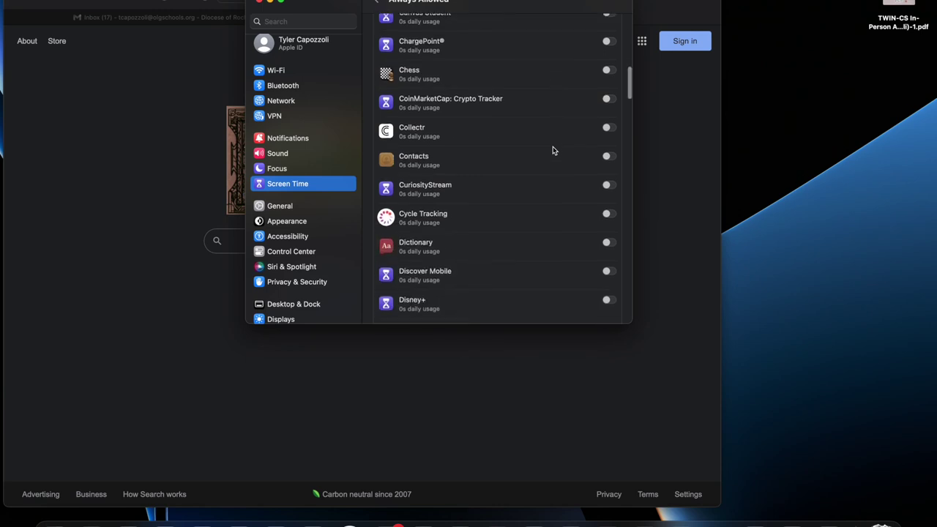
pyautogui.scroll(5, 553, 150)
pyautogui.scroll(5, 553, 150)
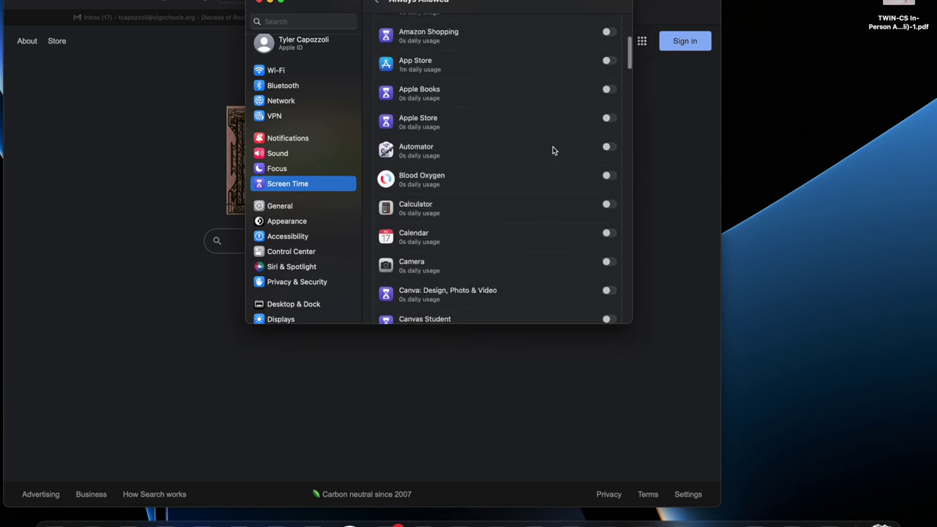
pyautogui.scroll(7, 471, 173)
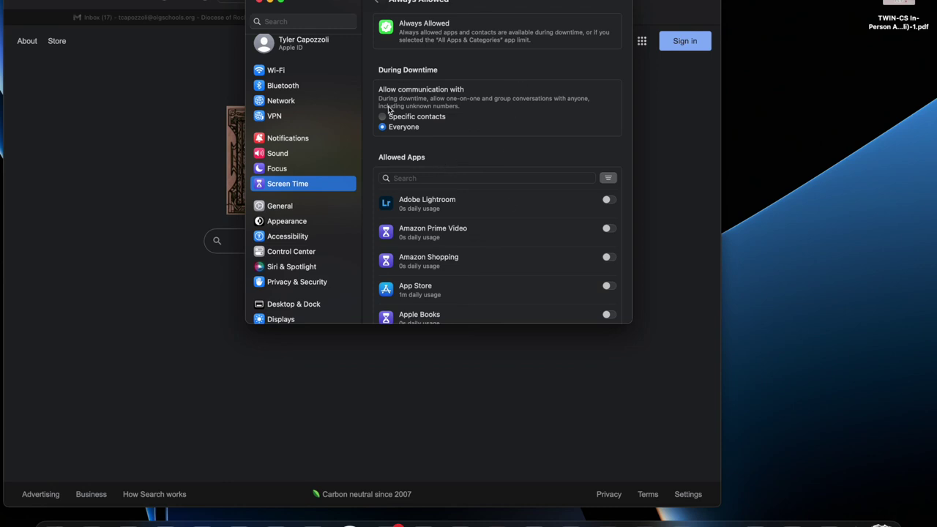
pyautogui.scroll(-3, 442, 261)
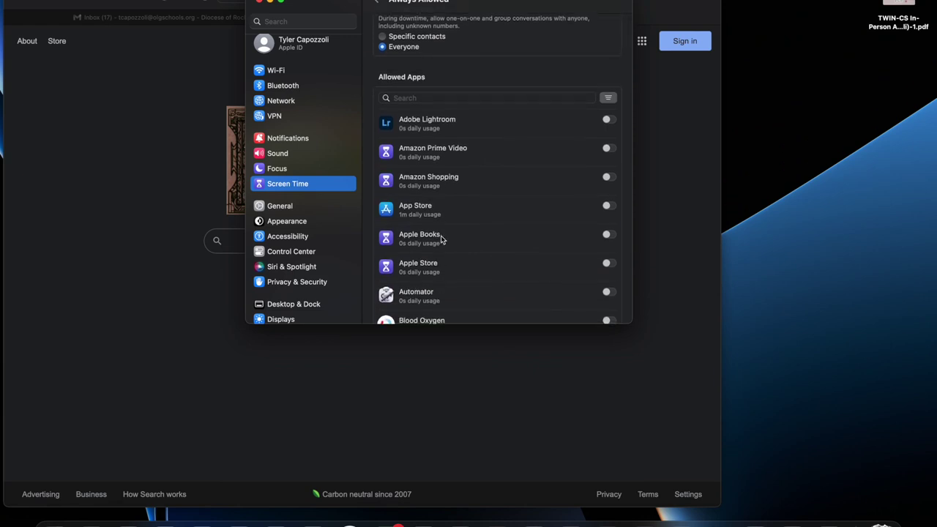
pyautogui.click(376, 2)
# - Open App Limits, confirm it is off with no limits, and return to Screen Time
pyautogui.scroll(-2, 442, 130)
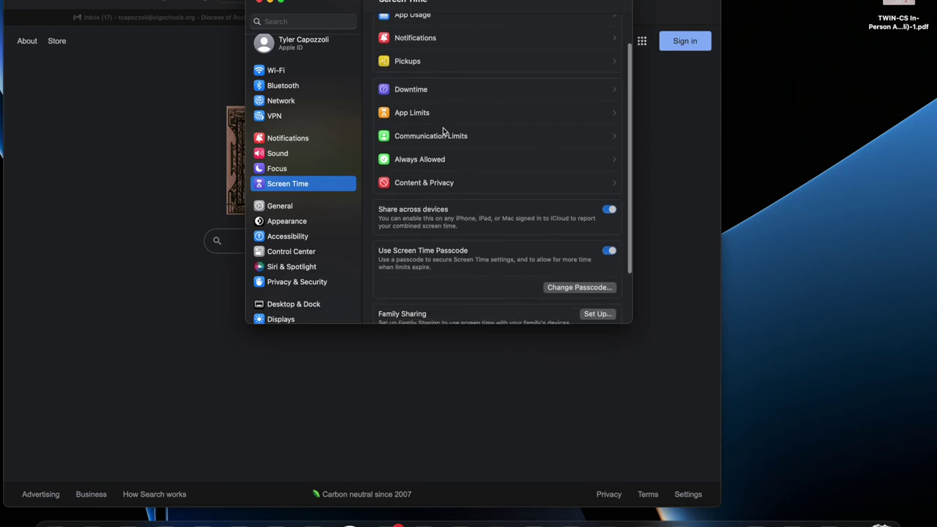
pyautogui.scroll(-3, 443, 130)
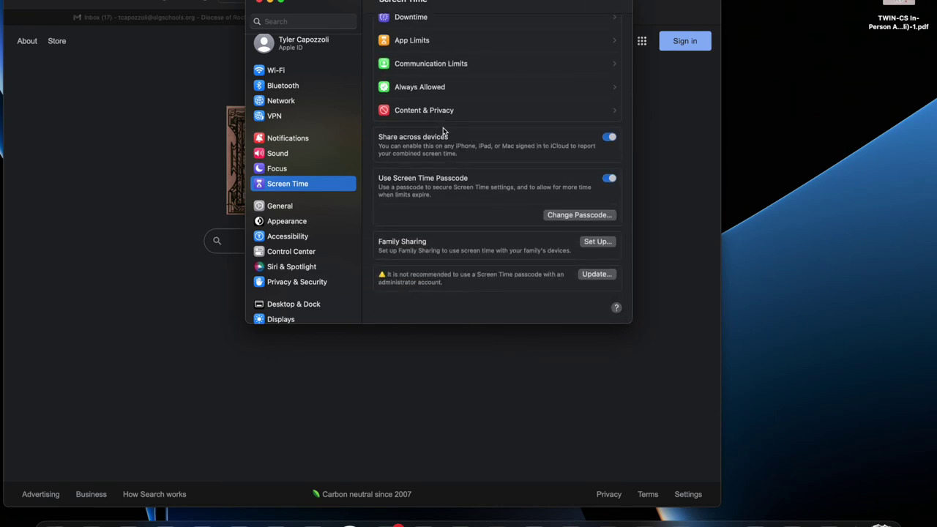
pyautogui.scroll(5, 442, 130)
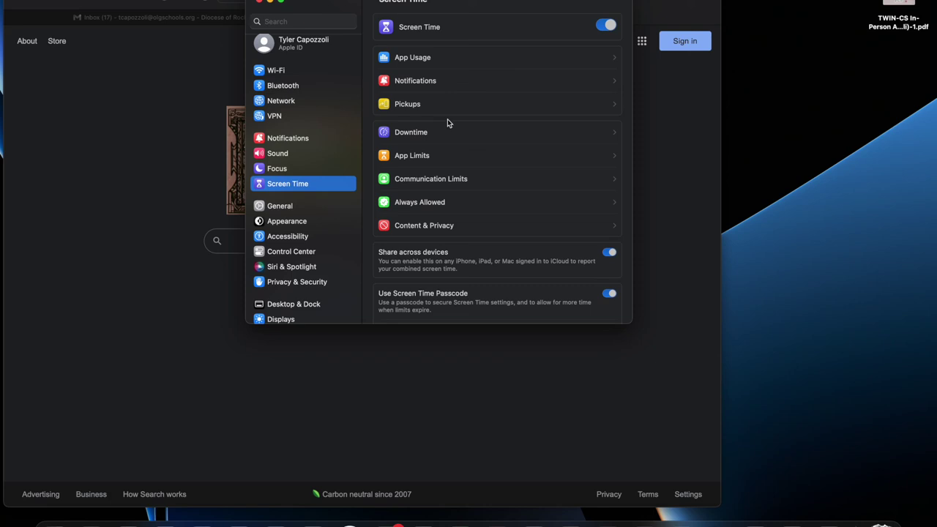
pyautogui.click(430, 156)
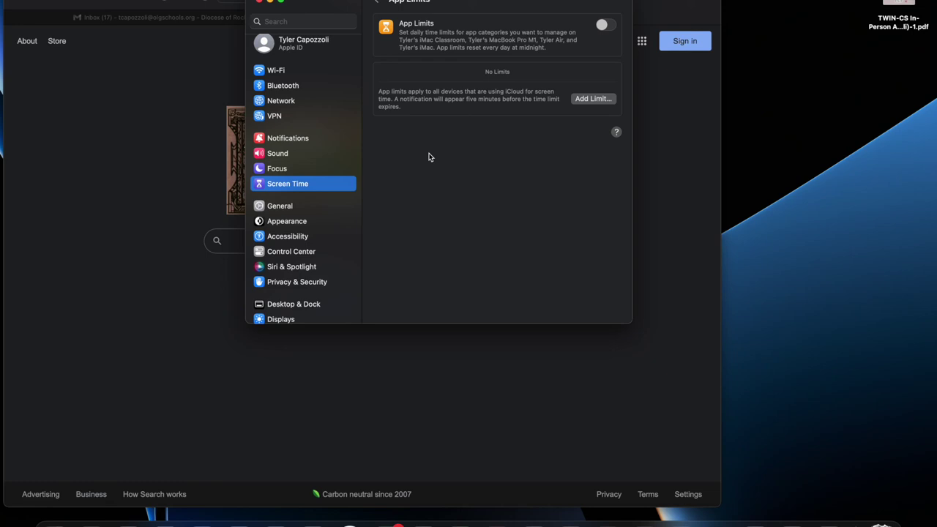
pyautogui.click(376, 2)
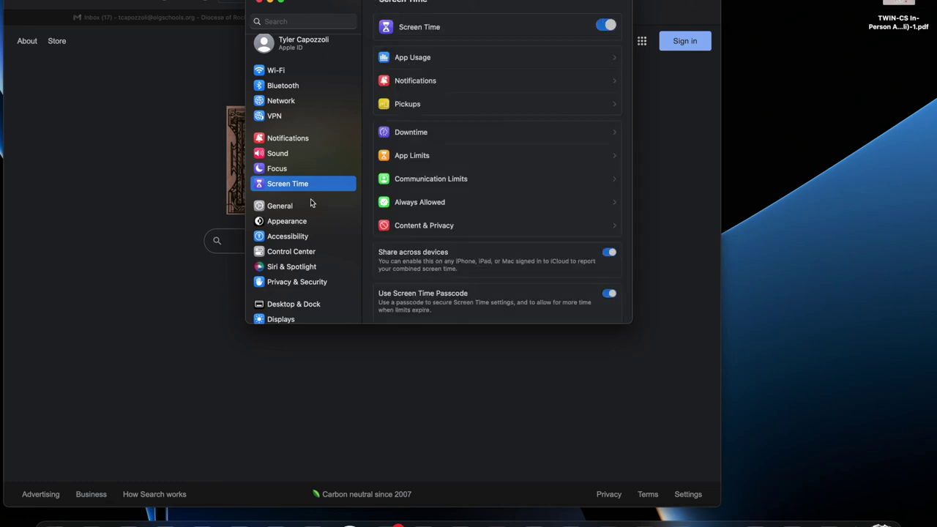
pyautogui.scroll(-3, 433, 239)
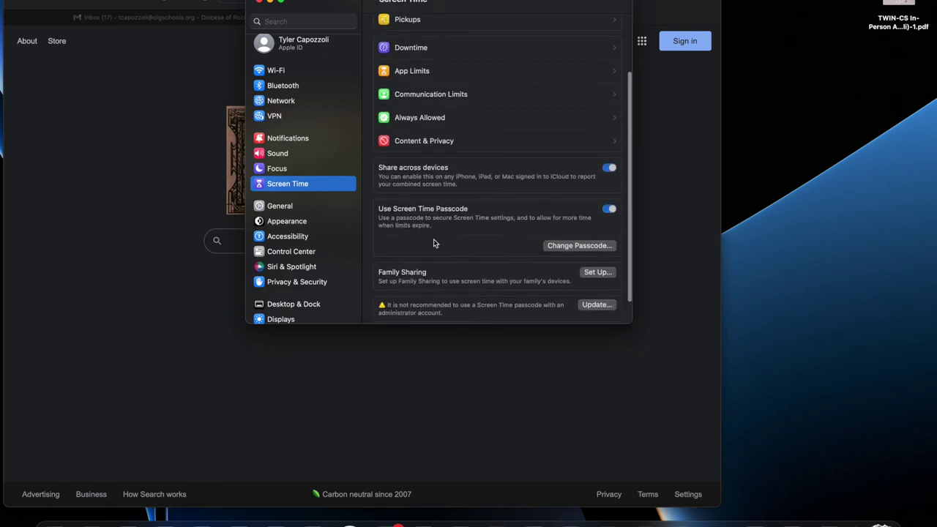
pyautogui.scroll(3, 488, 91)
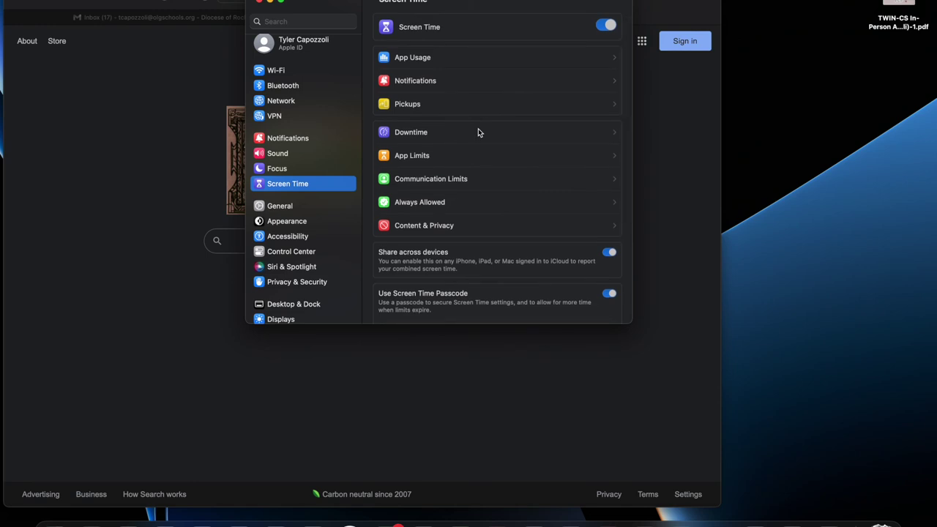